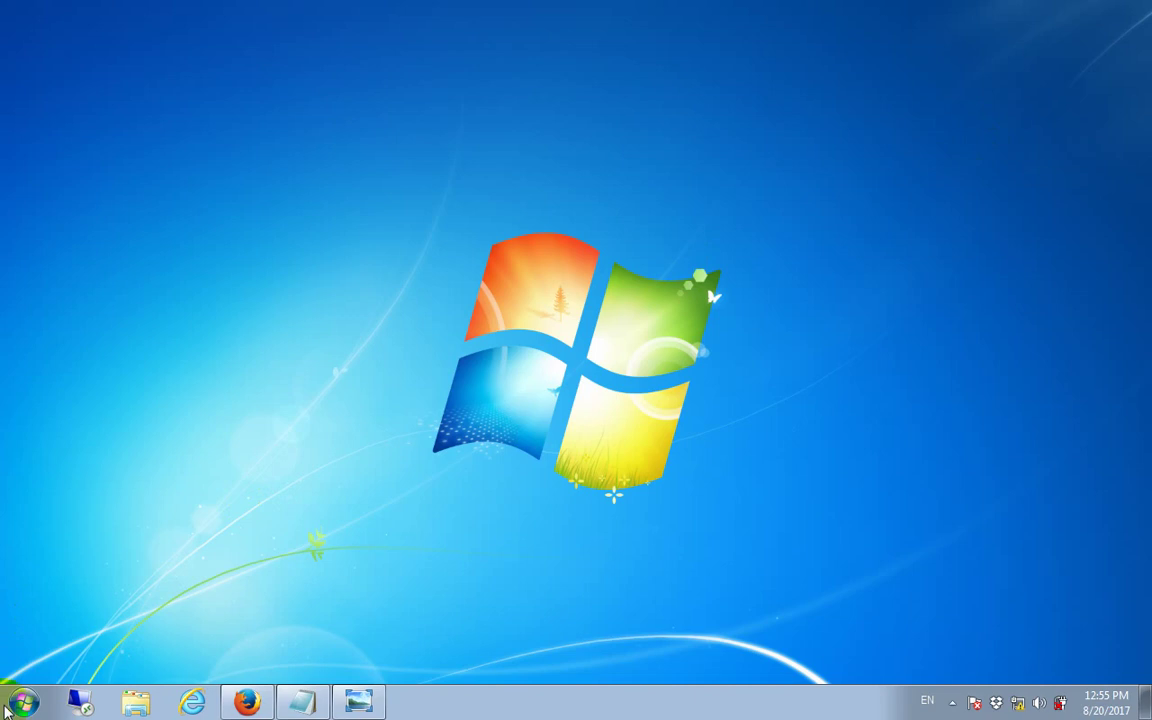
Step: From Control Panel's Network and Sharing Center, open Local Area Connection status and its Properties
left_click(22, 702)
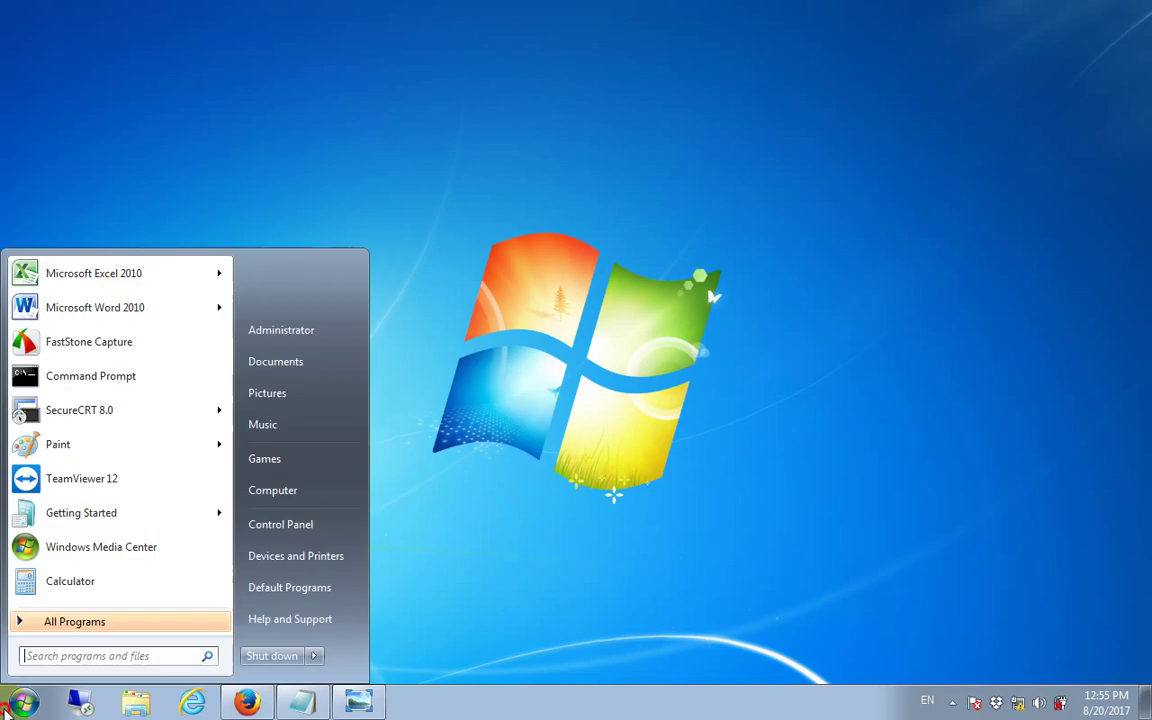
left_click(312, 531)
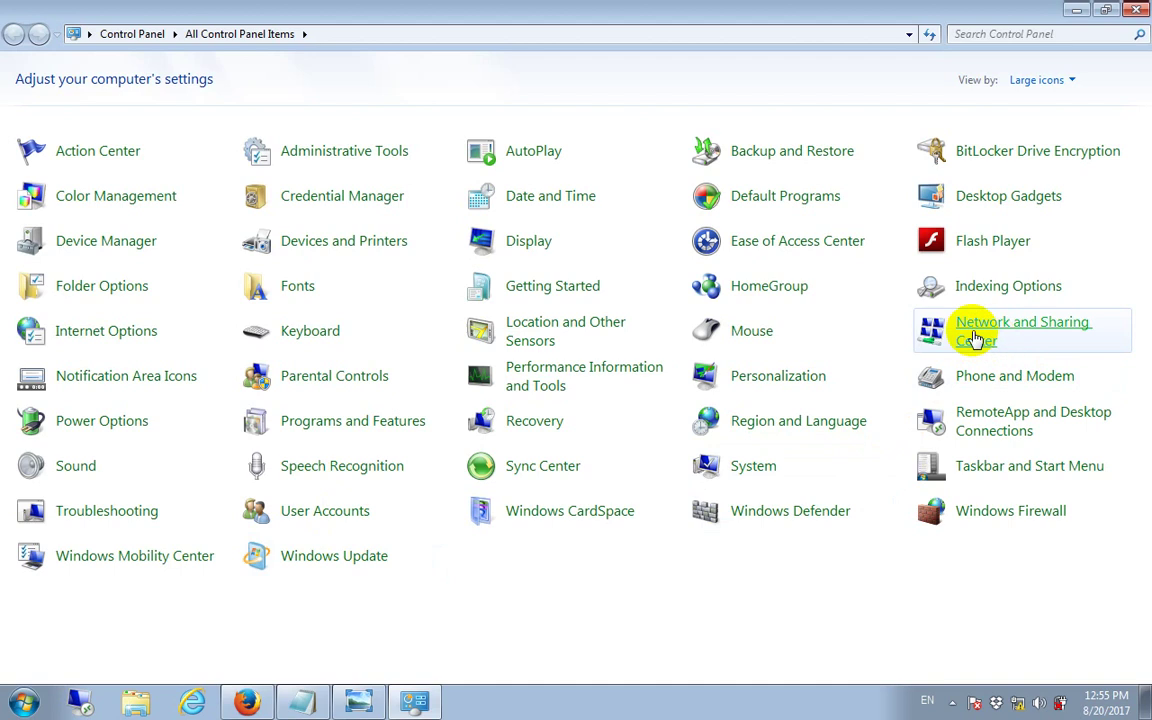
left_click(975, 333)
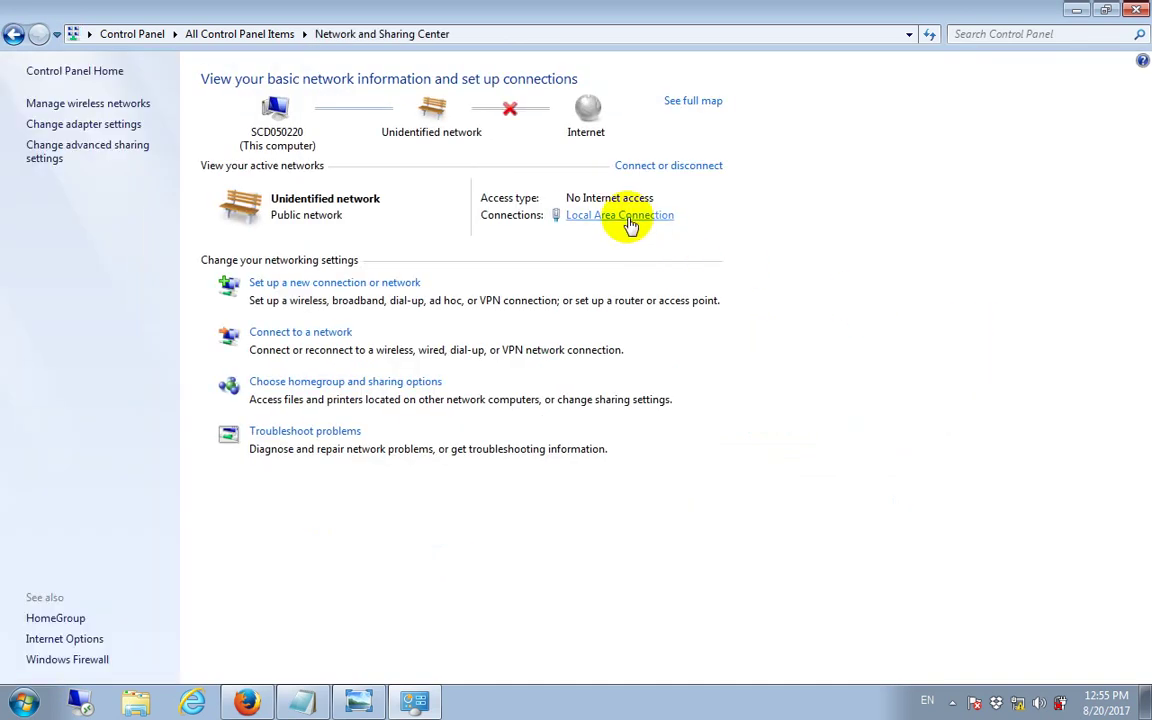
left_click(630, 222)
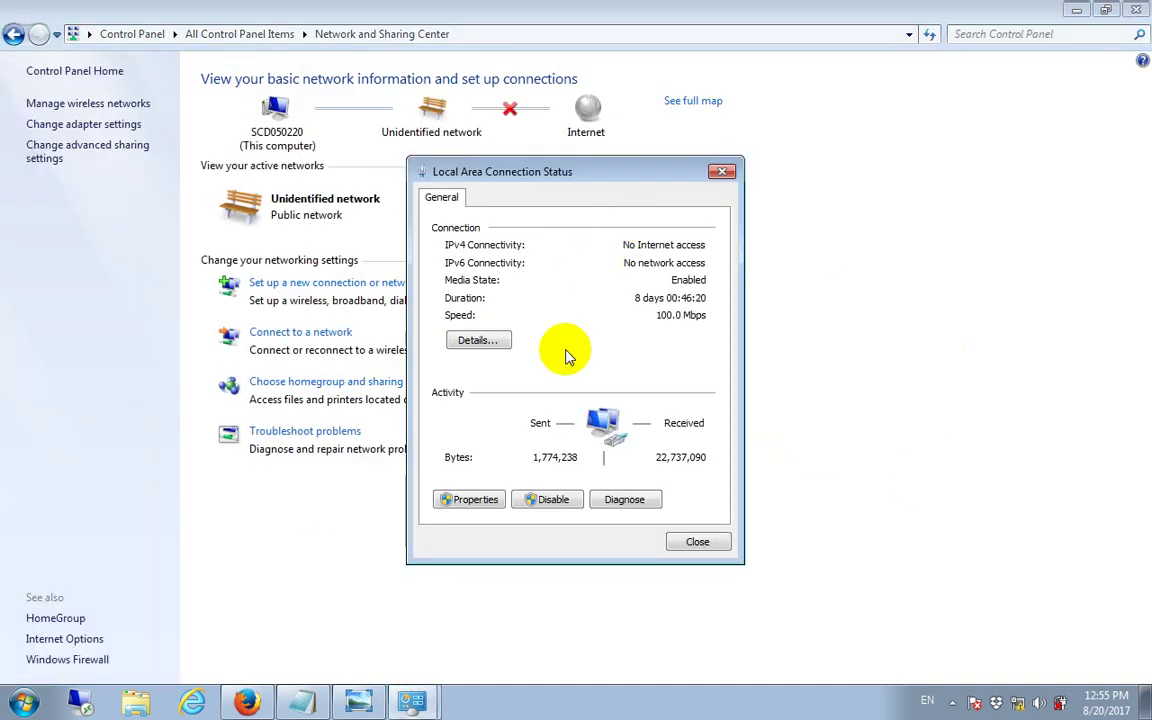
left_click(471, 506)
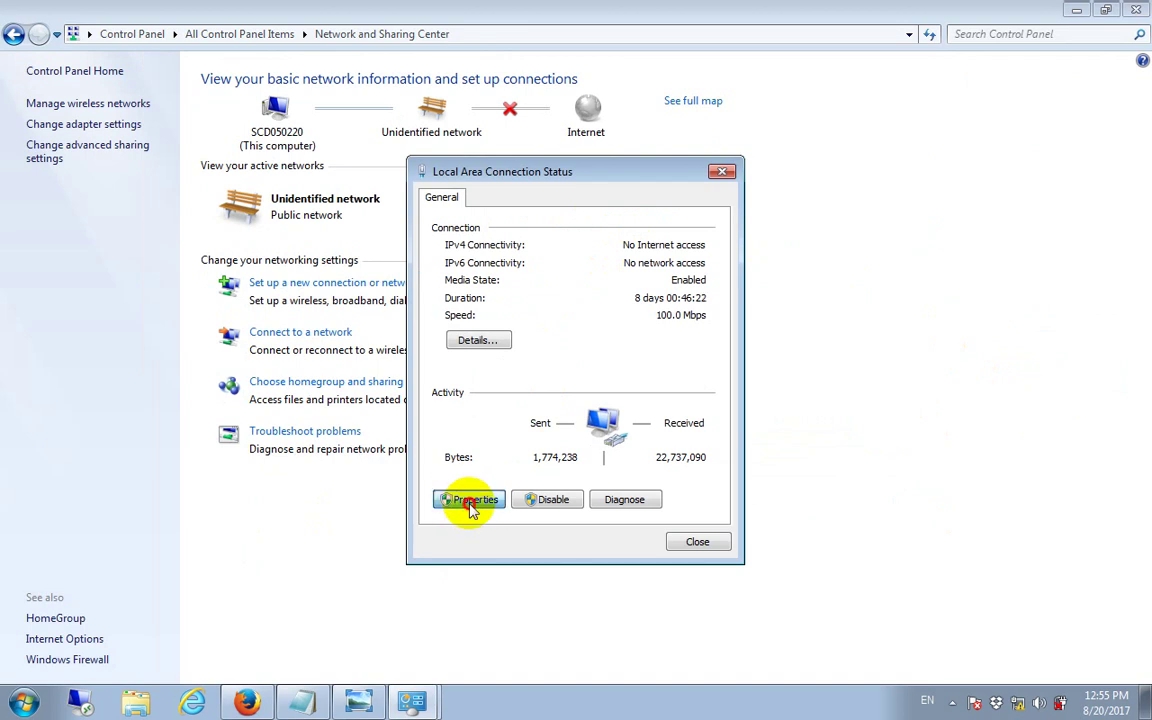
Step: Open the TCP/IPv4 properties and switch to a manually entered IP address
left_click(625, 392)
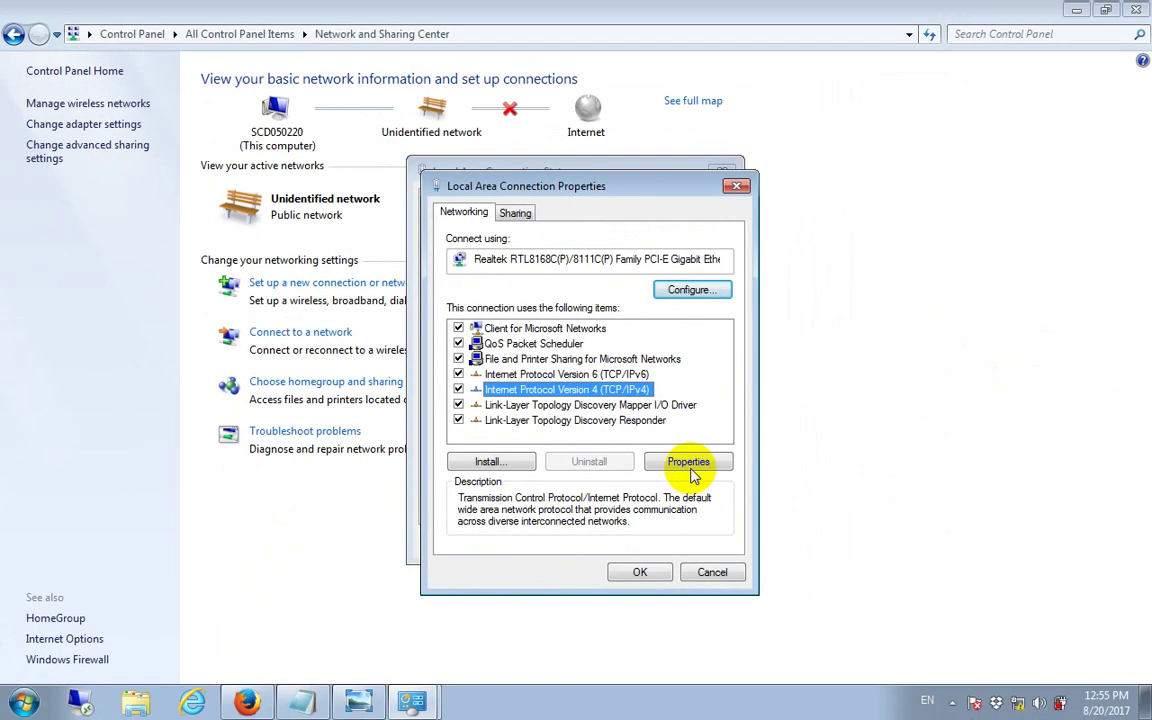
left_click(689, 463)
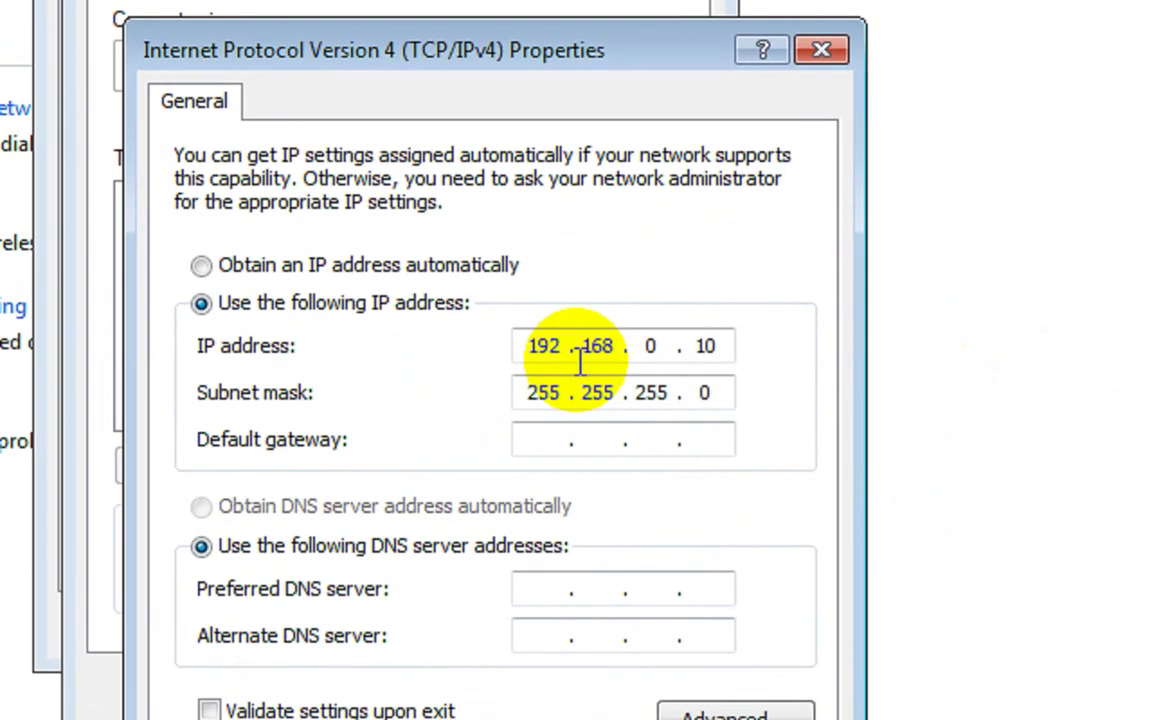
left_click(664, 401)
left_click(698, 401)
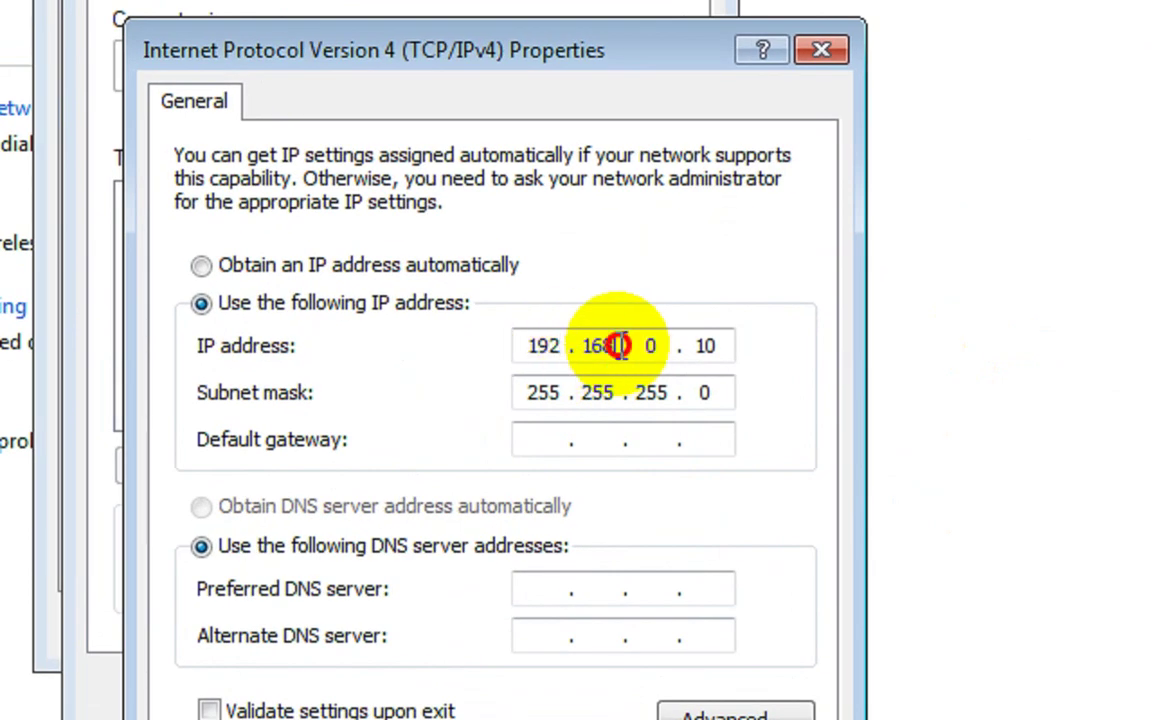
left_click(205, 265)
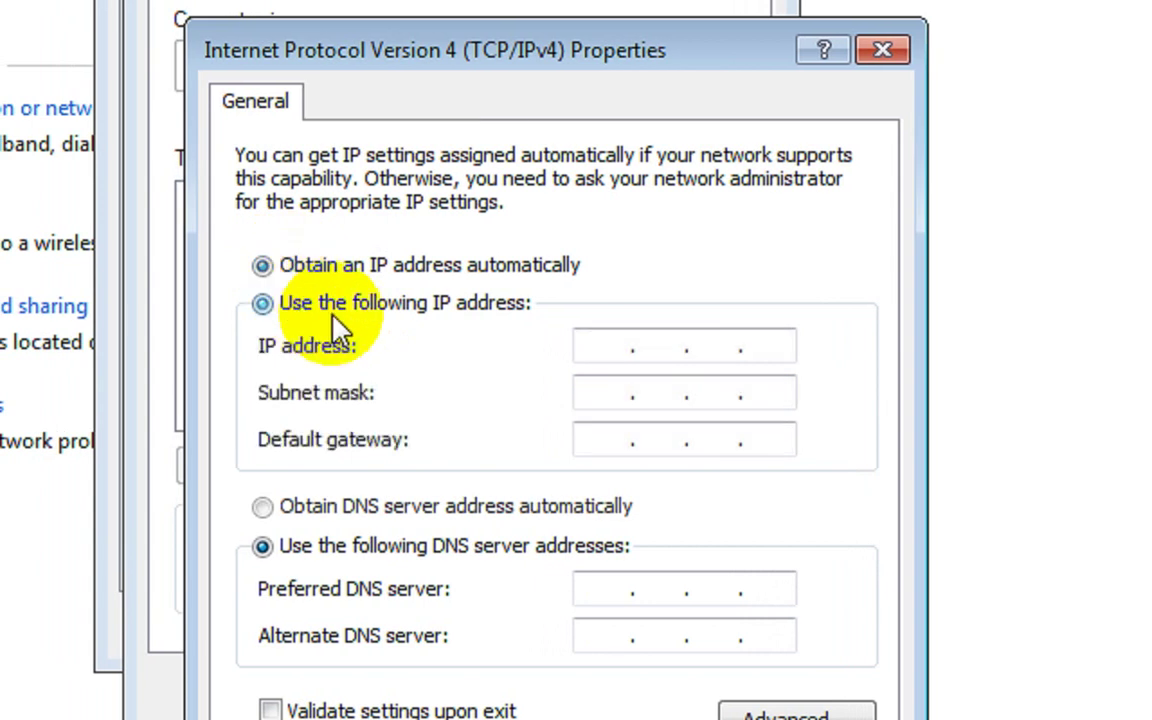
left_click(591, 345)
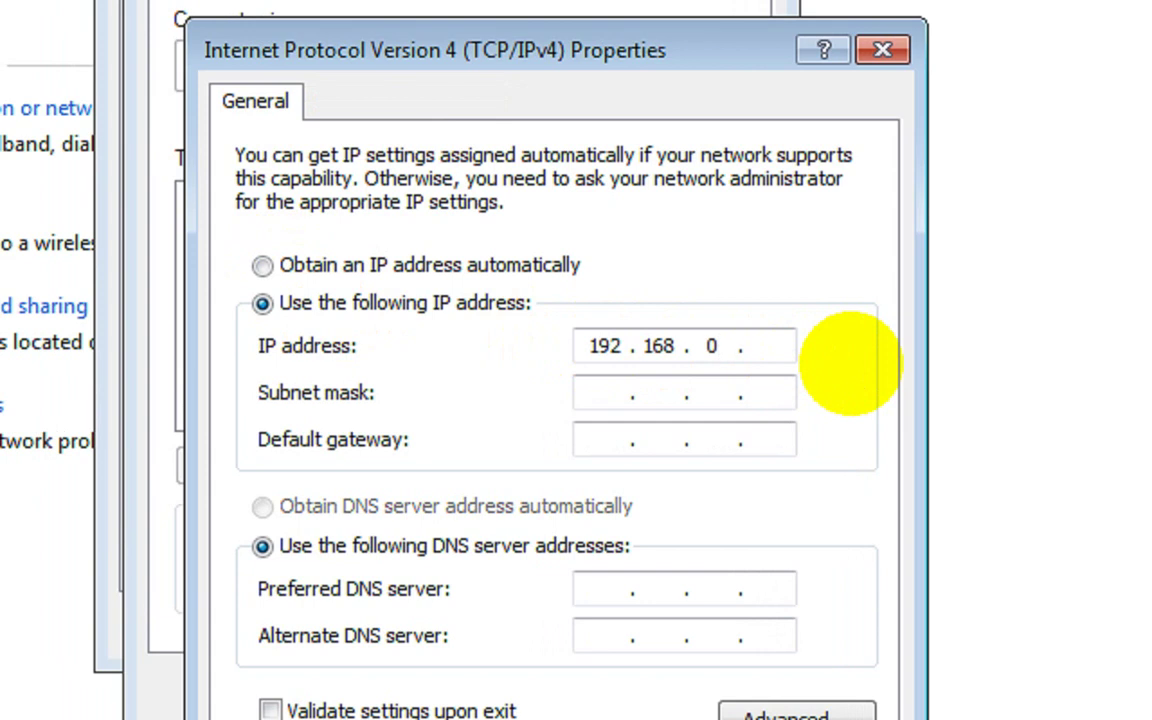
Step: Enter IP 192.168.0.10 with subnet mask 255.255.255.0, confirm, and close the connection windows
type("192.168.0.10")
key("Tab")
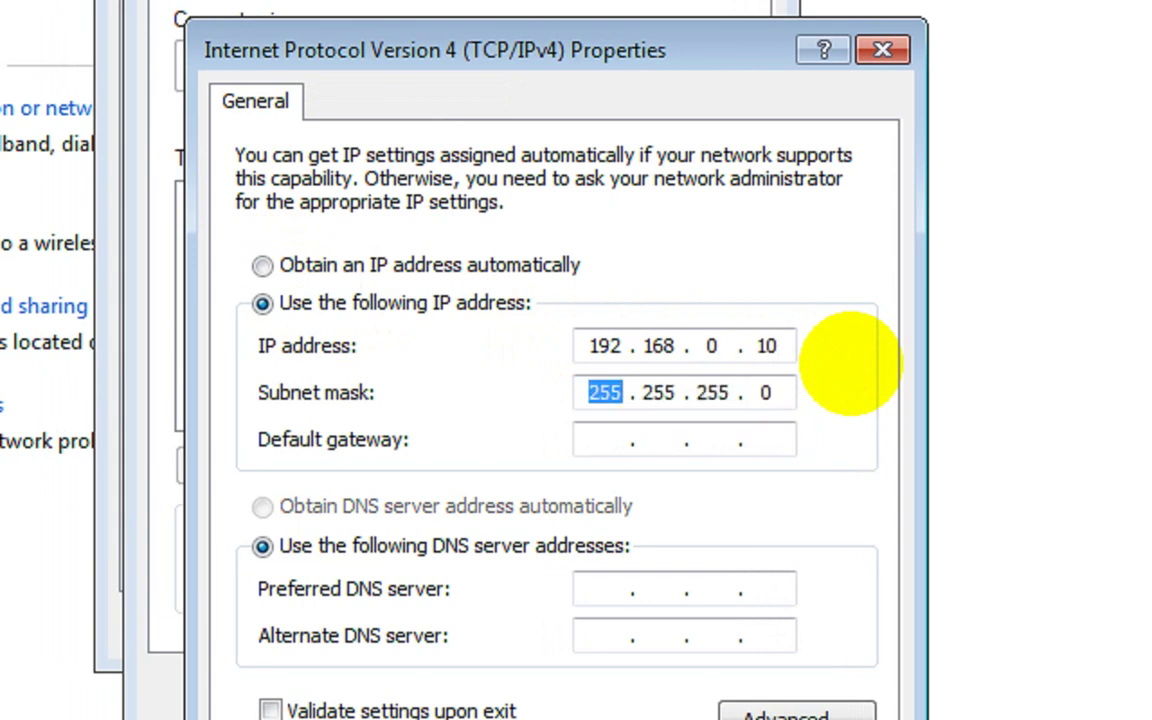
left_click(589, 439)
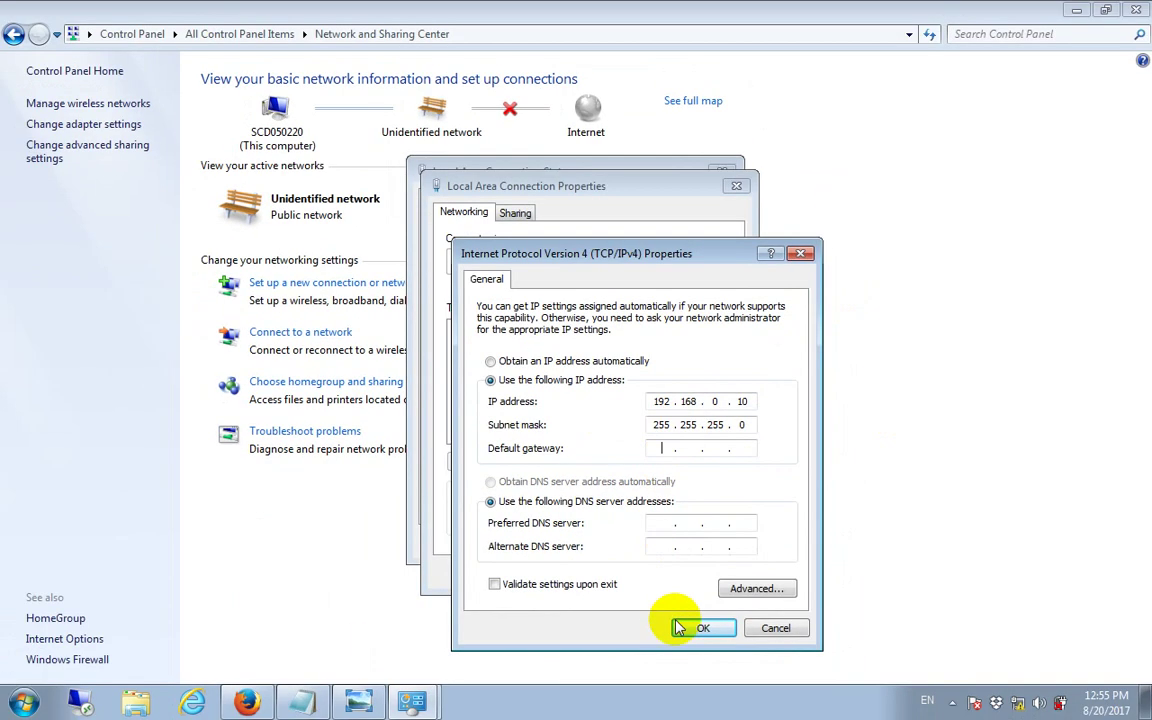
left_click(694, 699)
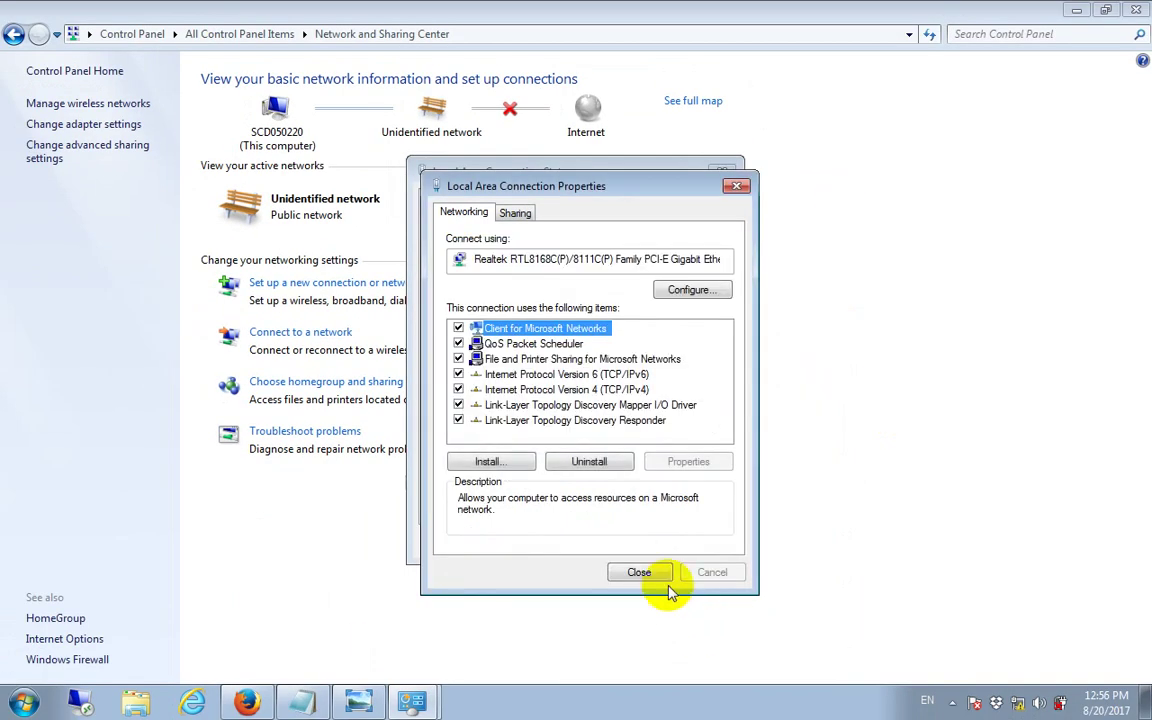
left_click(645, 574)
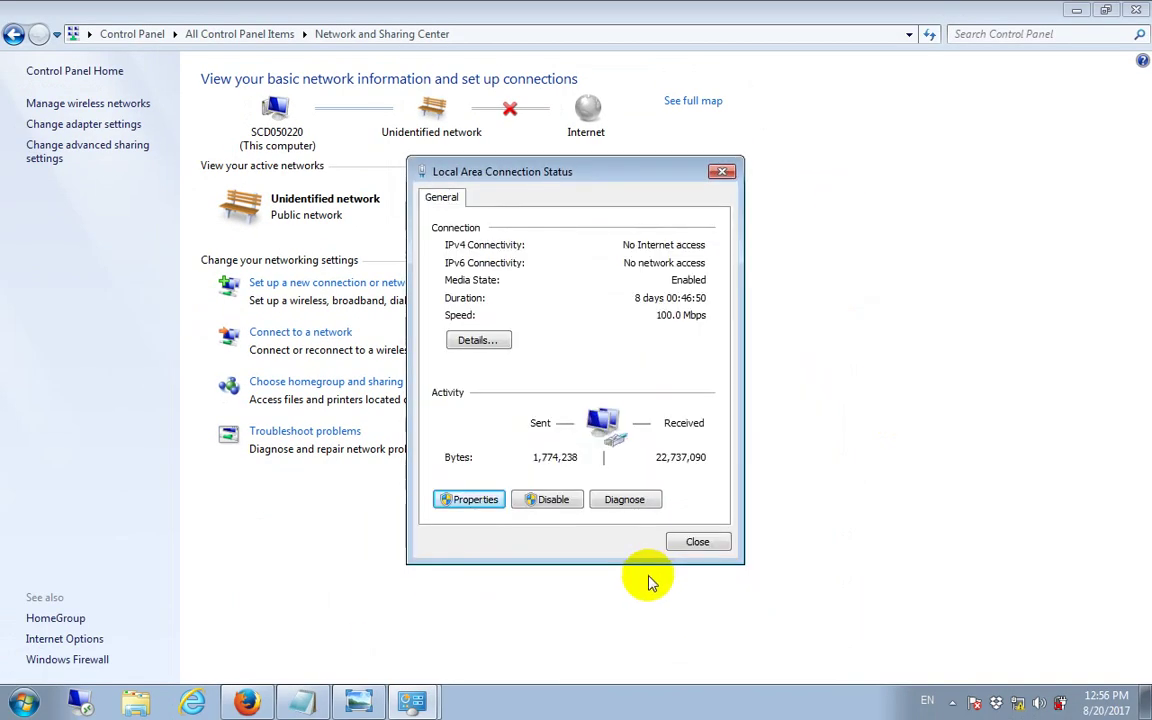
left_click(694, 545)
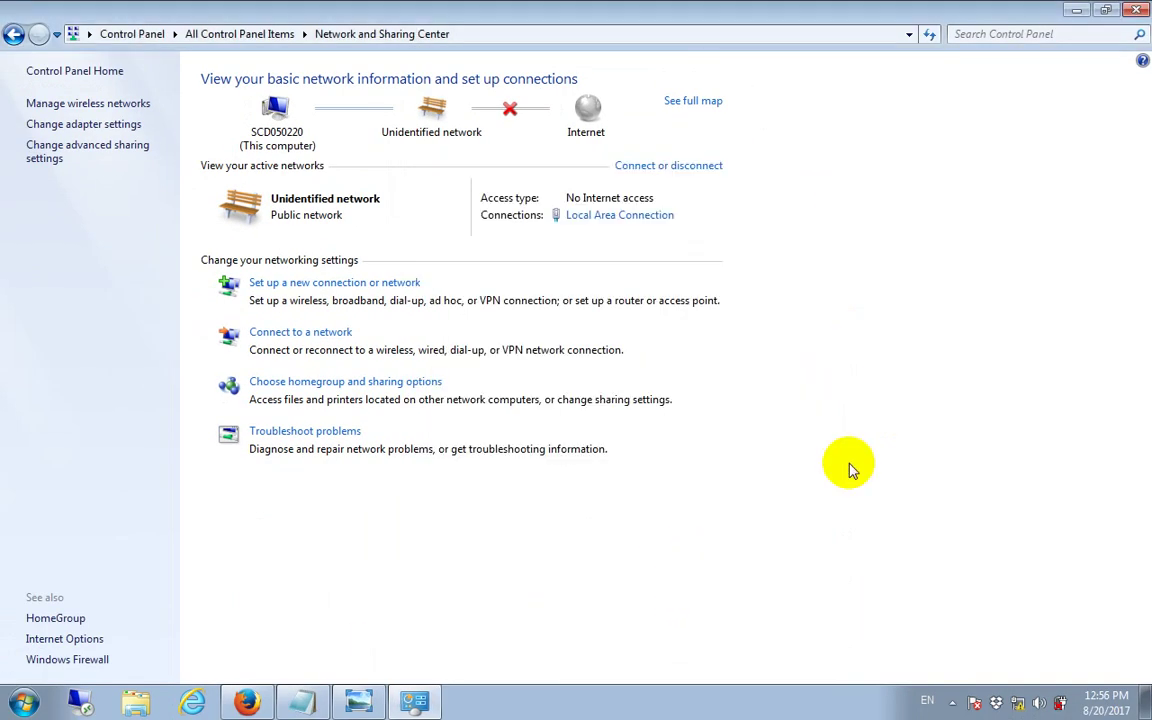
Step: Close Network and Sharing Center, check the 192.168.0.254 address in Notepad, then minimize it
left_click(1140, 14)
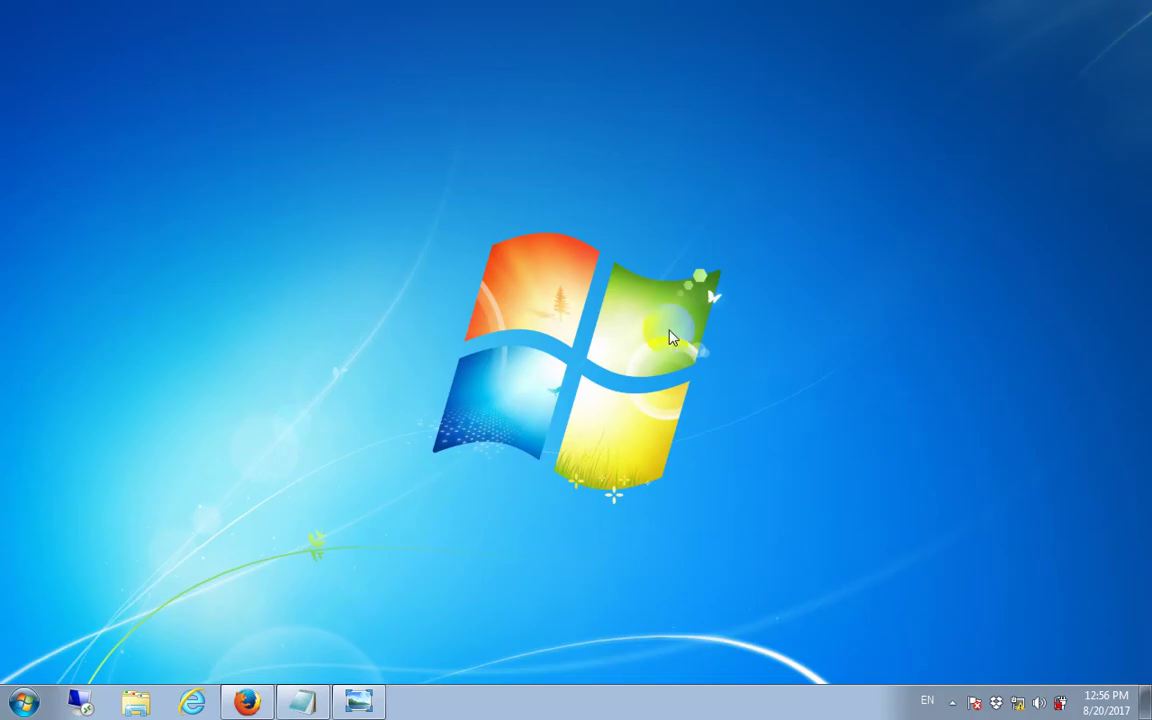
left_click(316, 697)
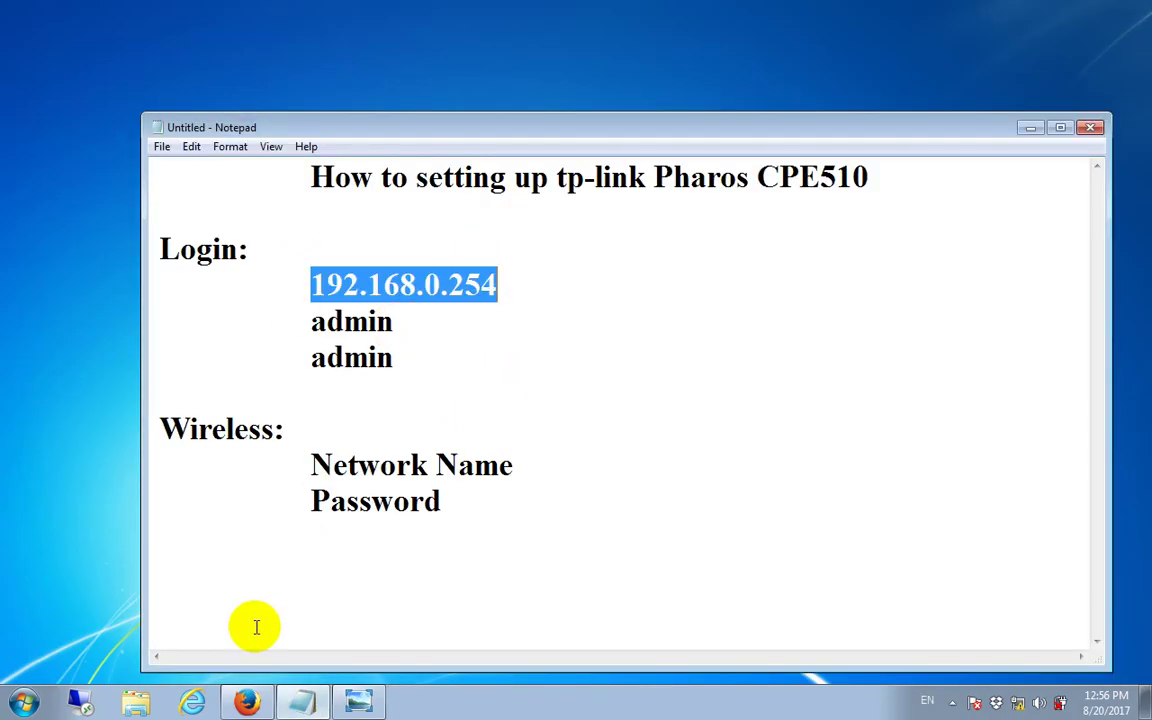
left_click(1030, 128)
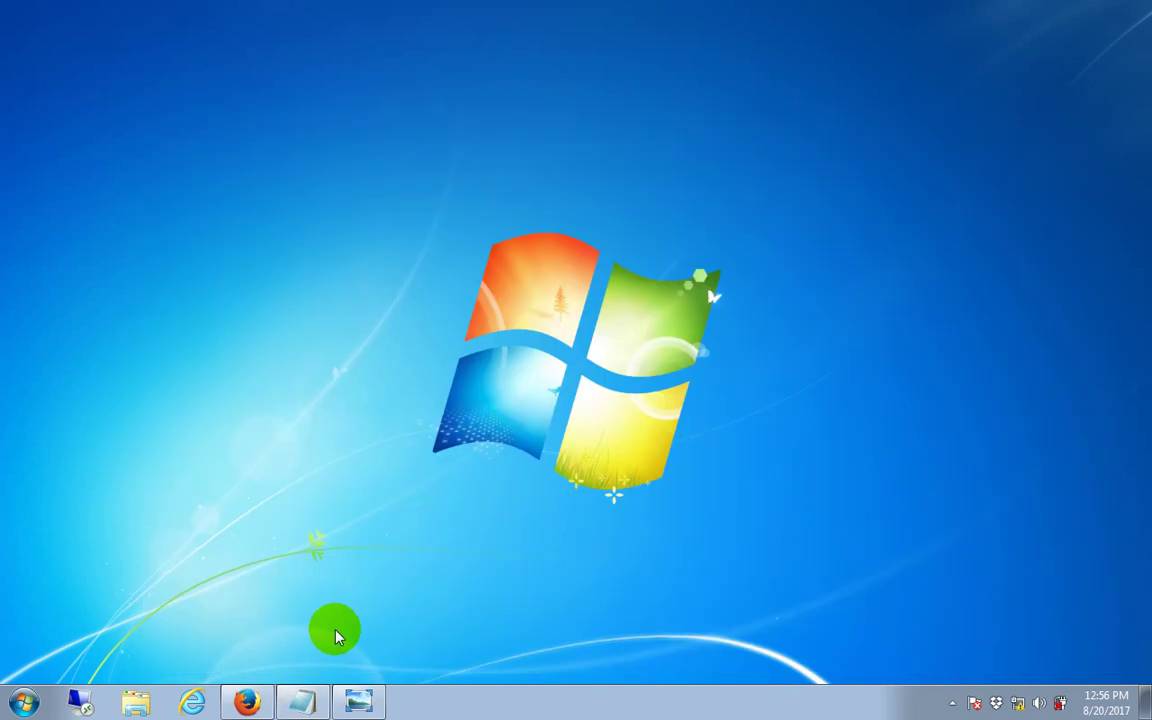
Step: Relaunch Firefox maximized and load the address 192.168.0.254
left_click(252, 704)
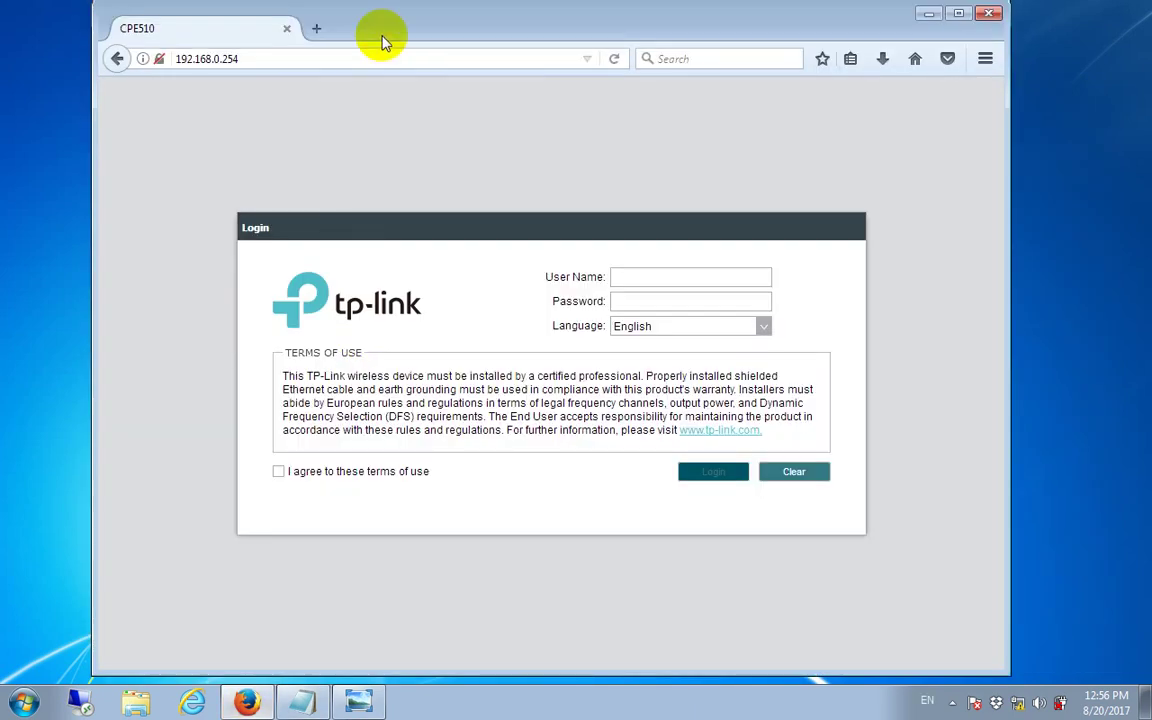
left_click(988, 16)
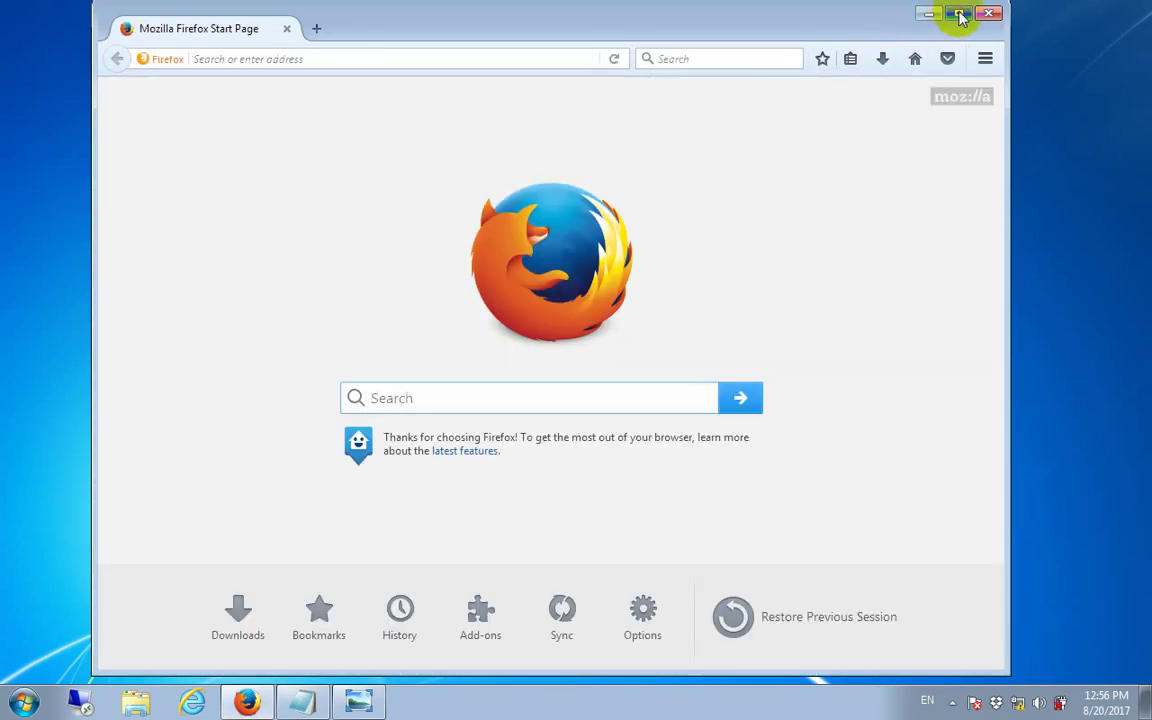
left_click(958, 14)
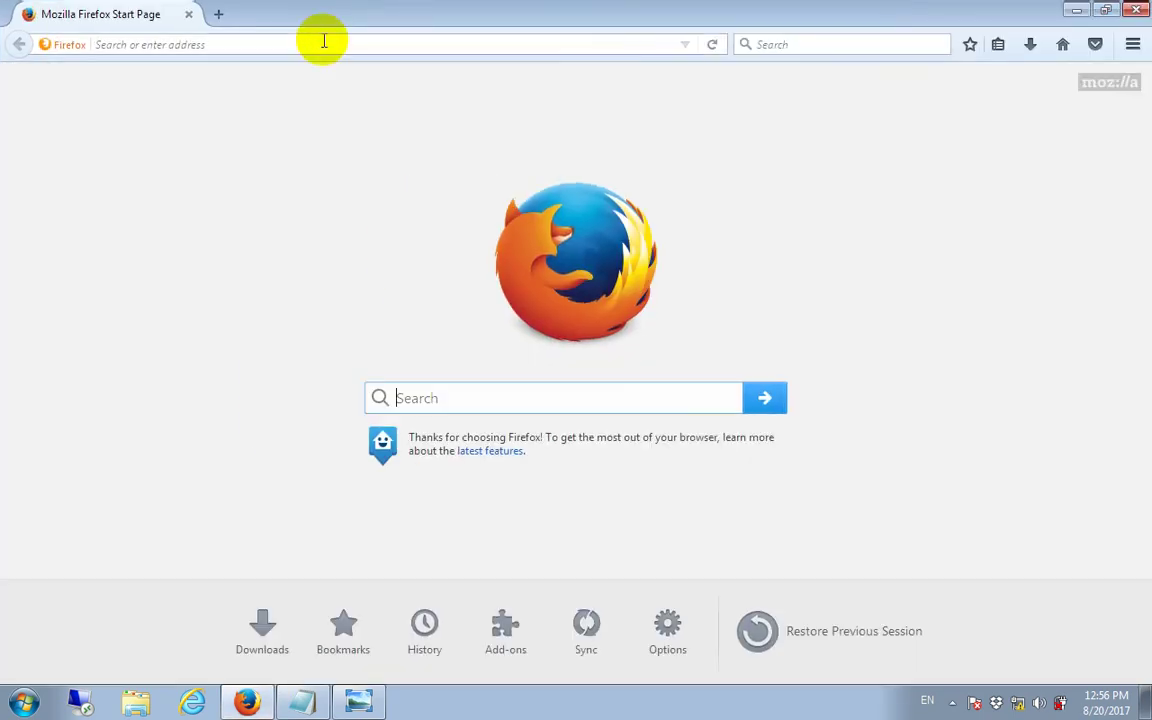
left_click(324, 41)
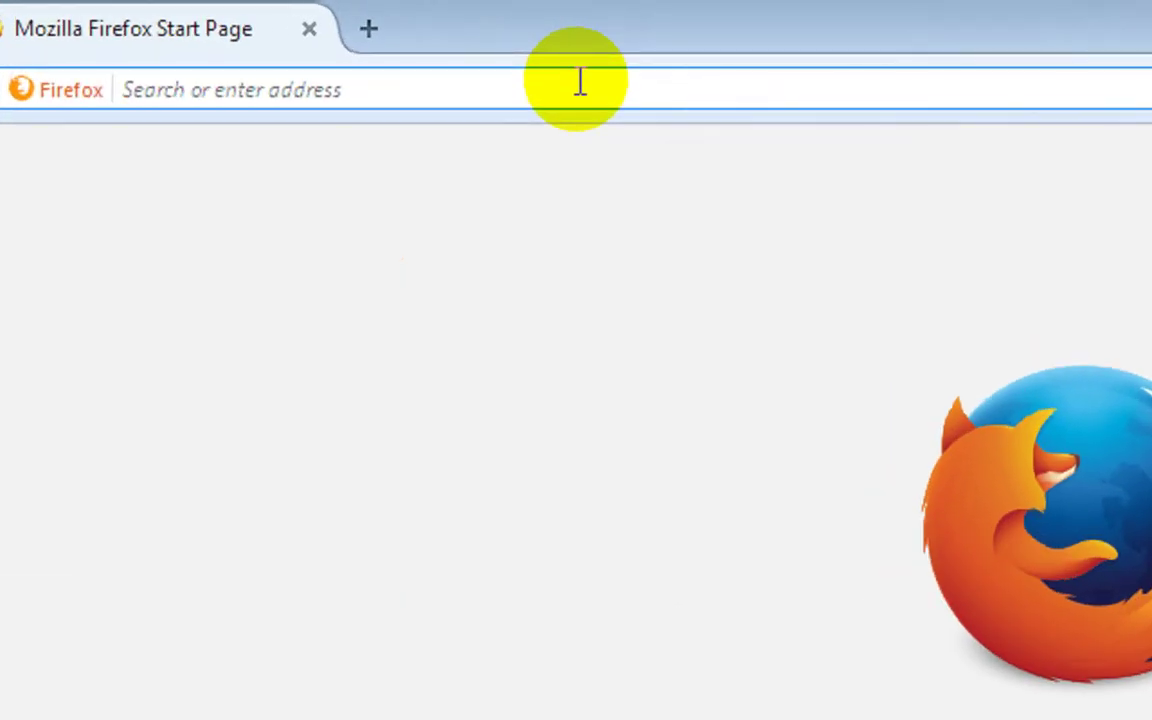
type("192.")
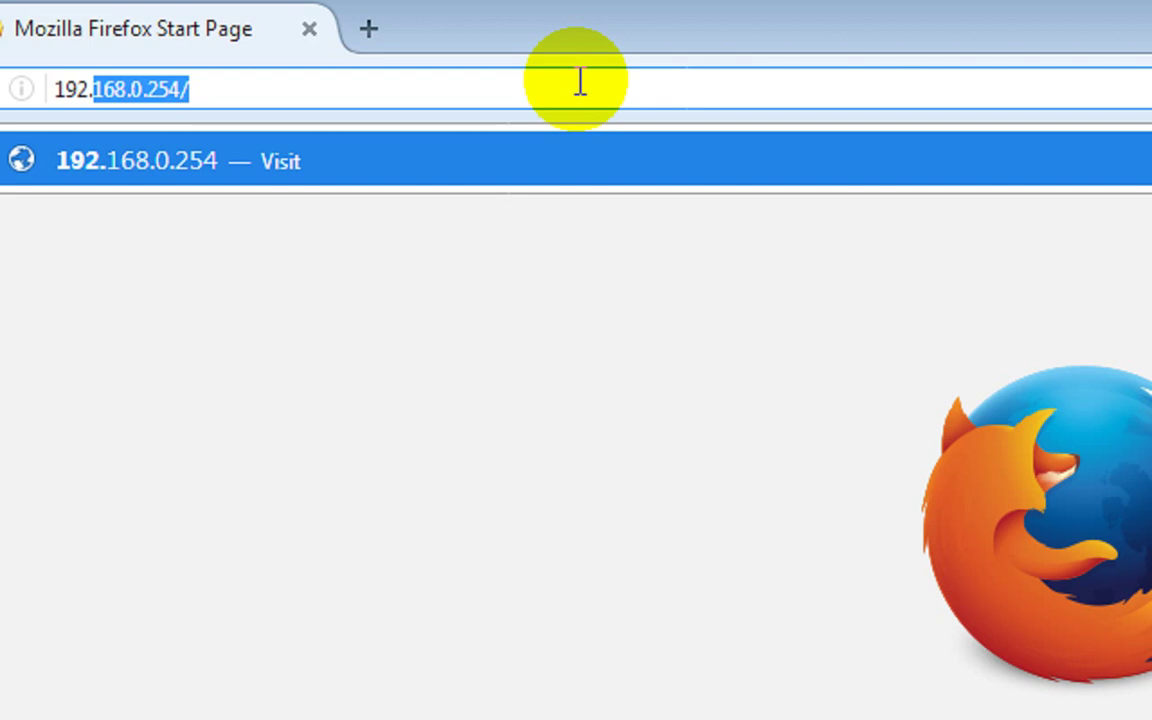
type("168")
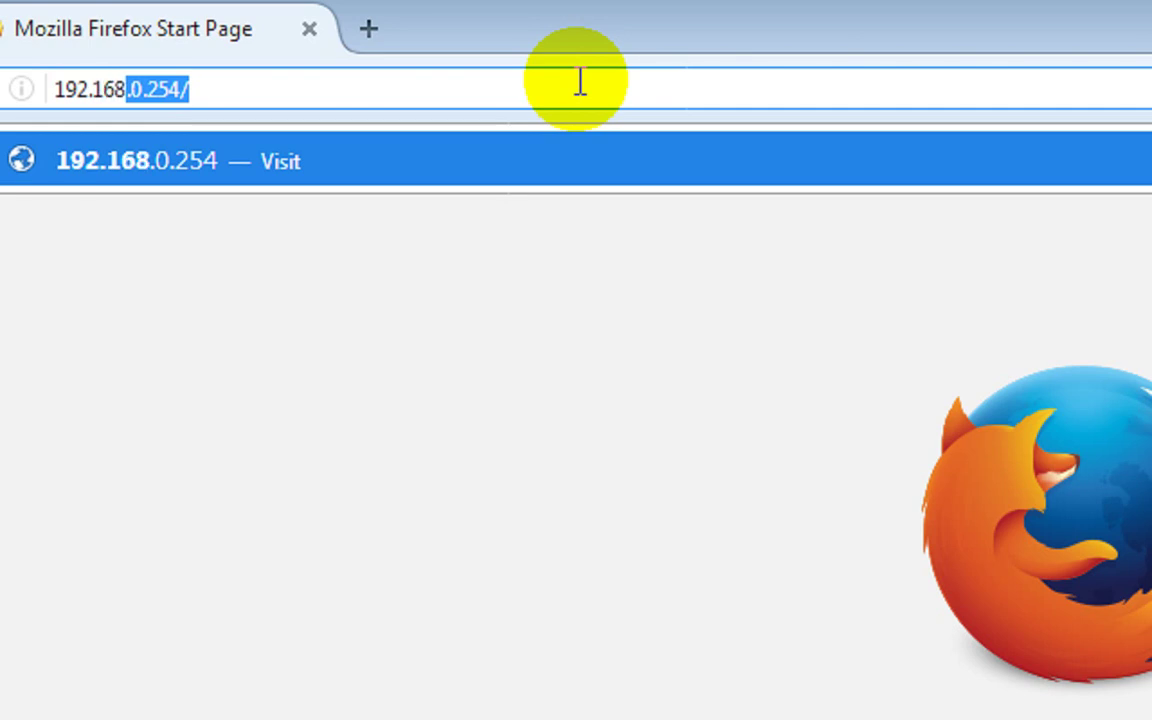
type(".0.254")
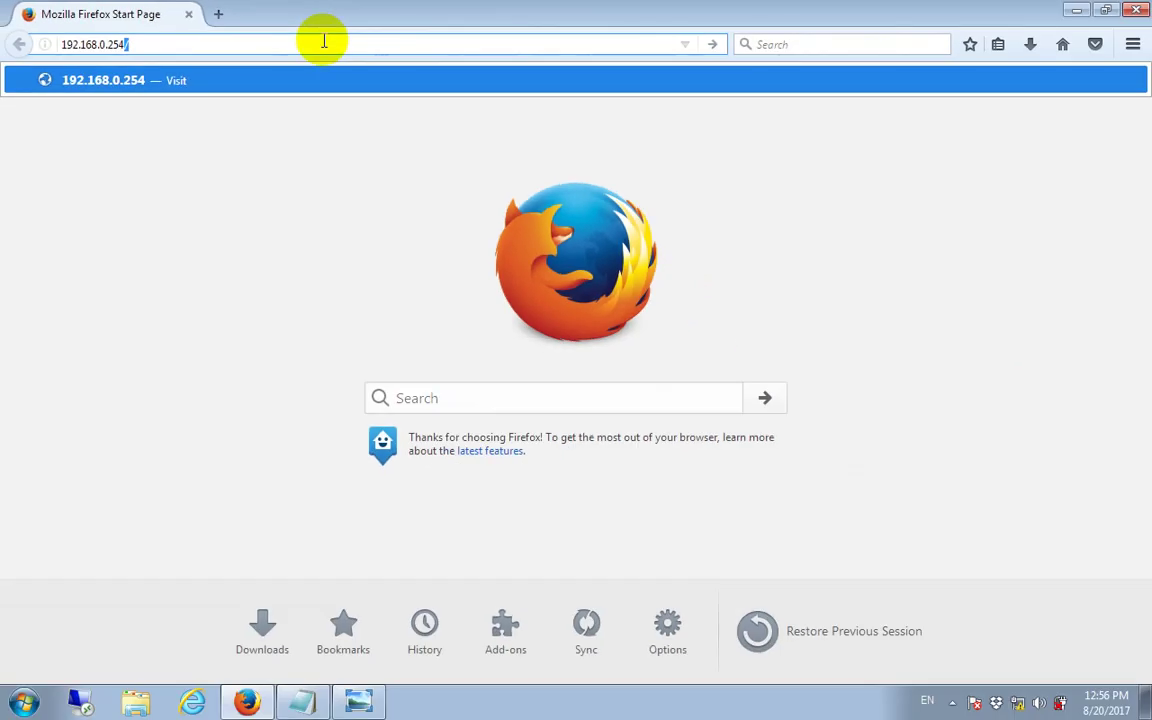
key("Return")
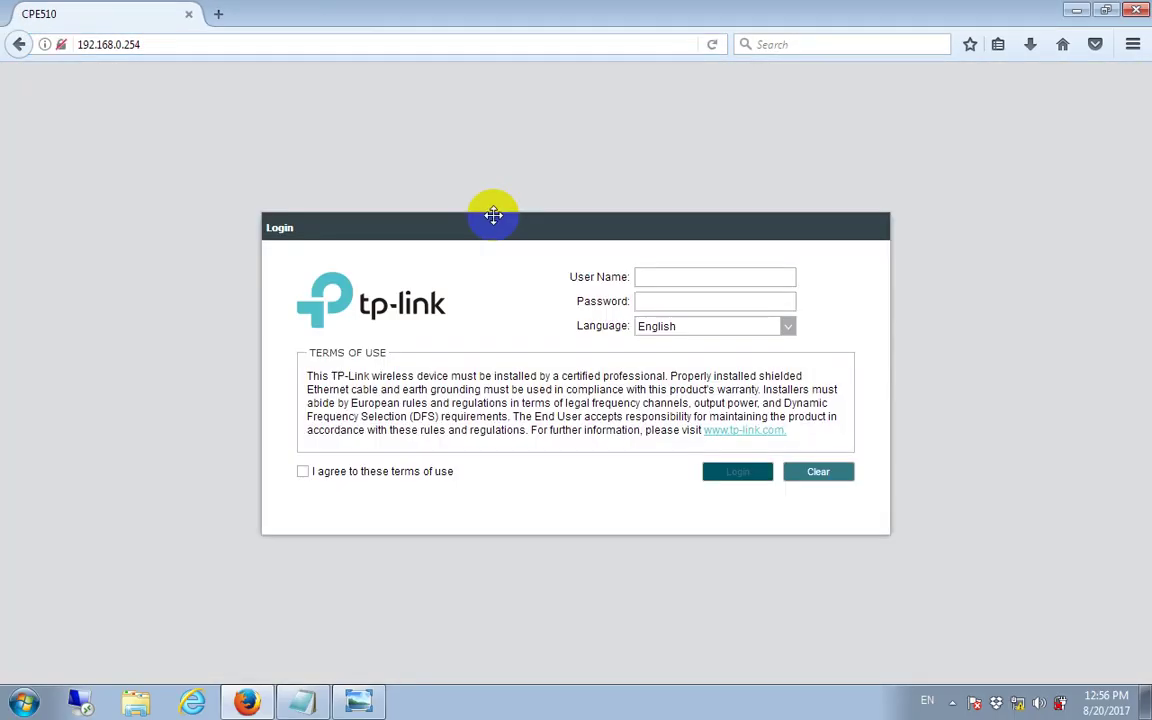
Step: Look up the default login credentials in the setup notes
left_click(676, 276)
left_click(738, 301)
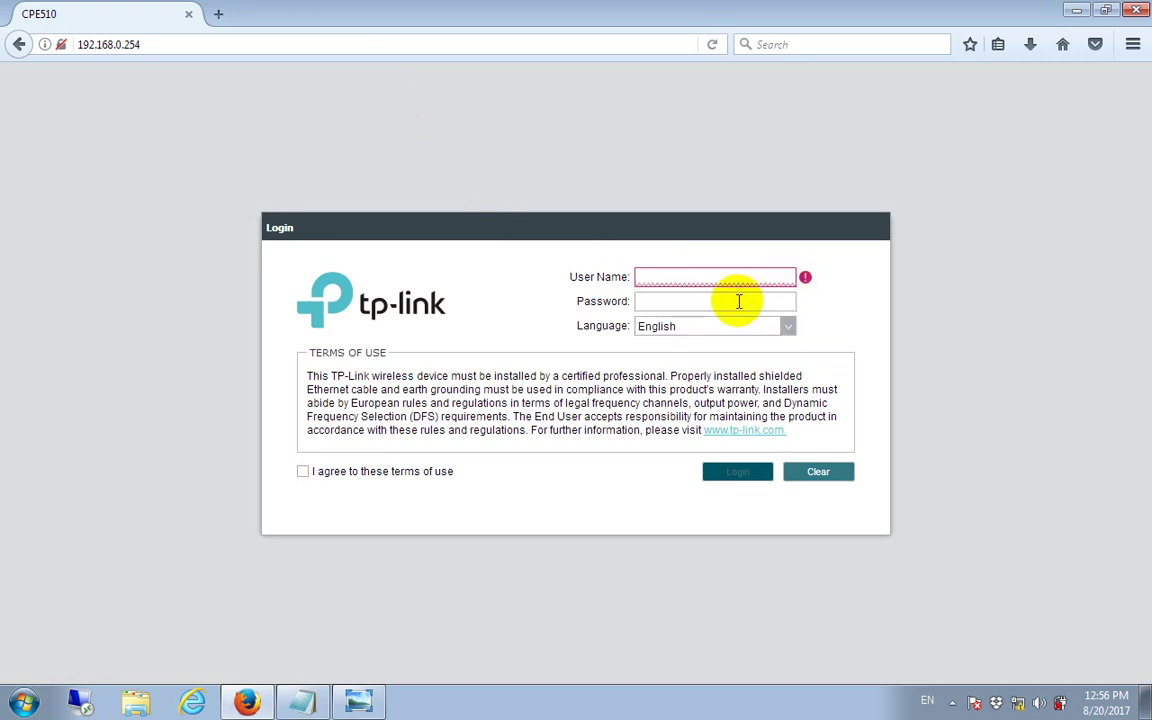
left_click(305, 700)
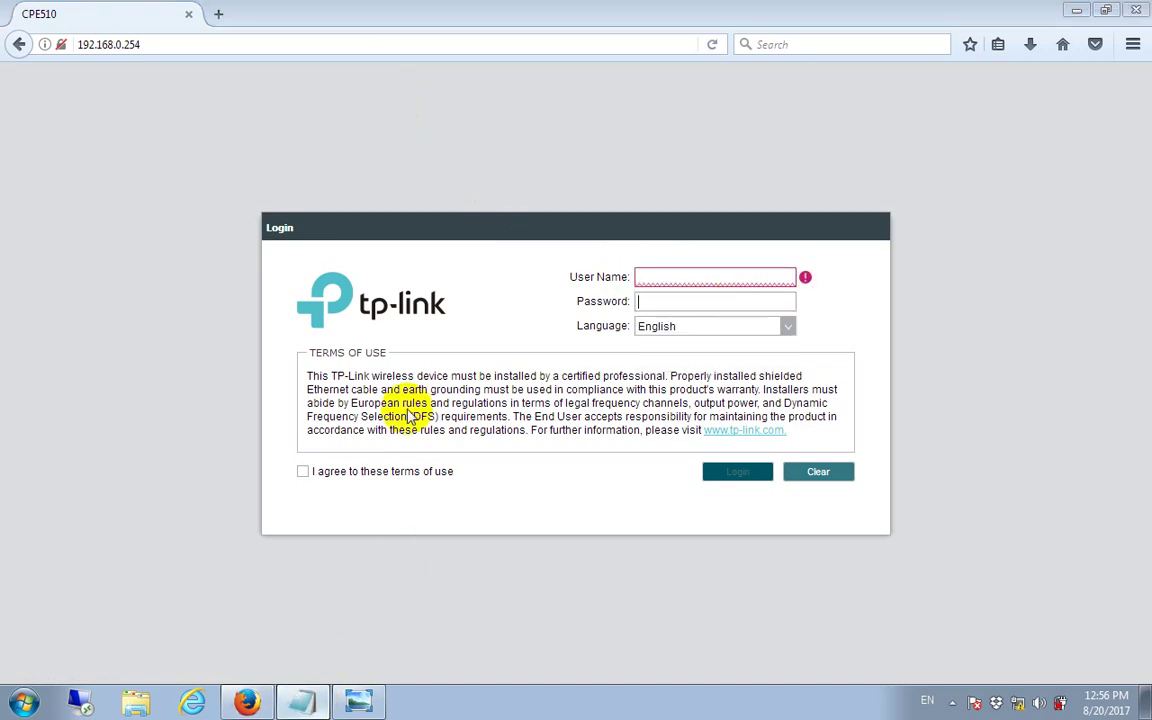
left_click(420, 365)
left_click_drag(424, 366, 299, 328)
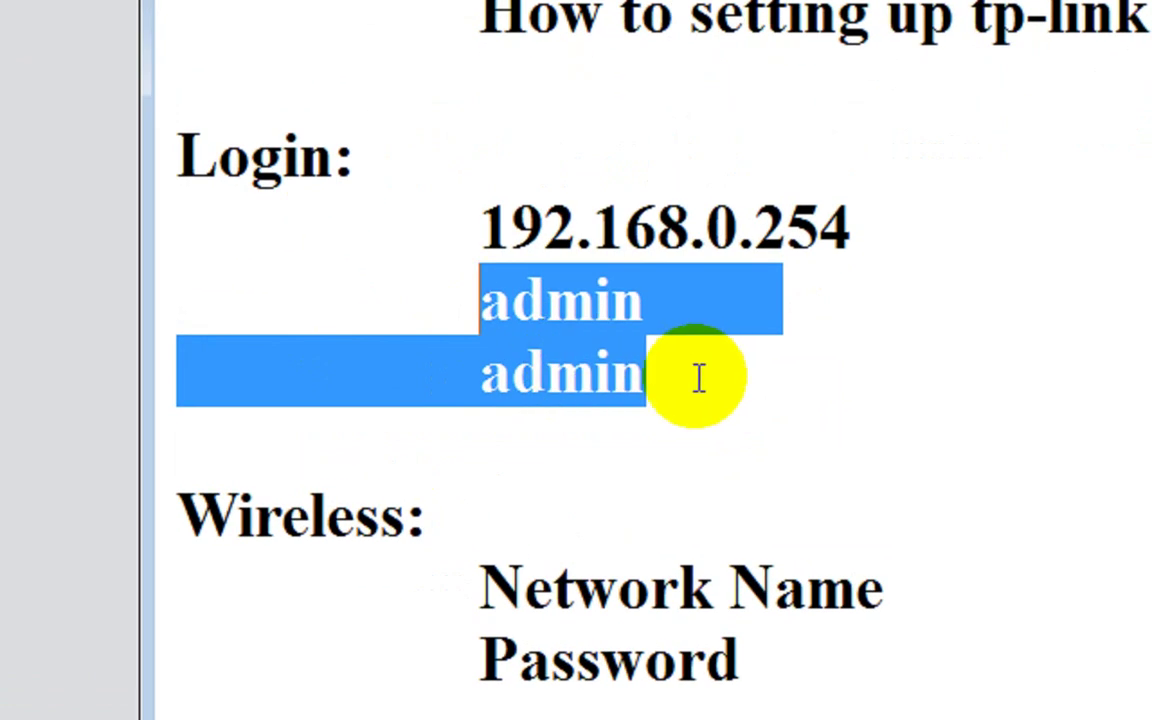
left_click(419, 324)
left_click(694, 385)
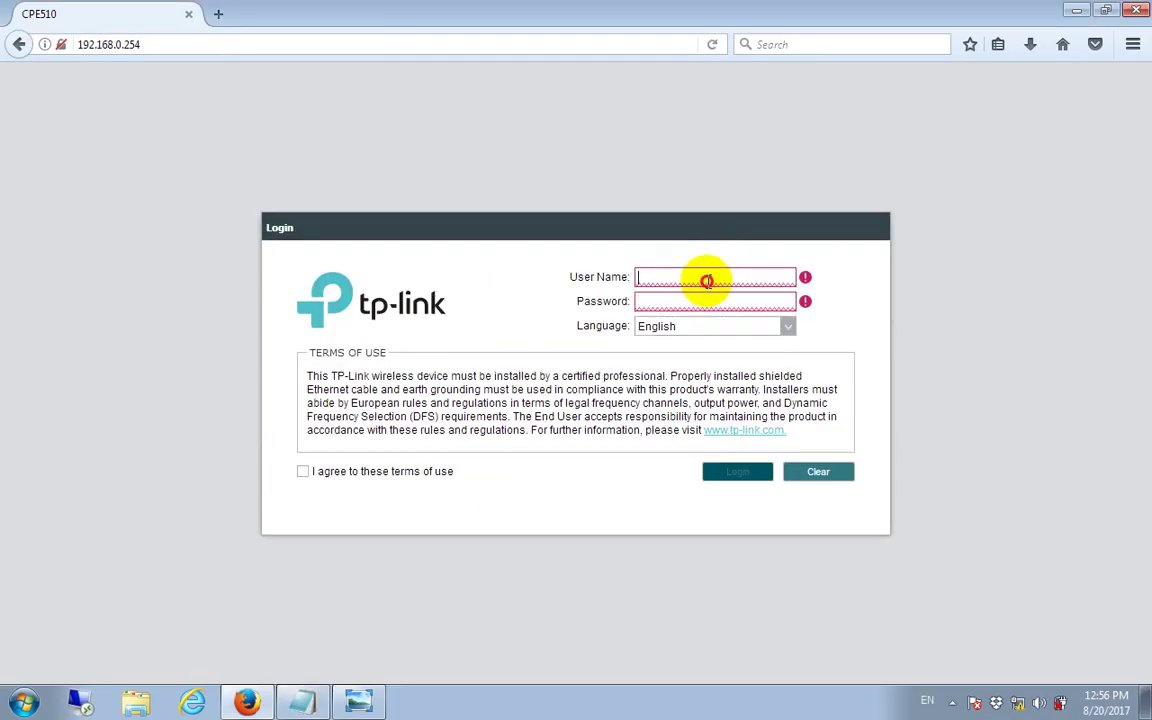
Step: Log in with the default user name and password after agreeing to the terms of use
type("admi")
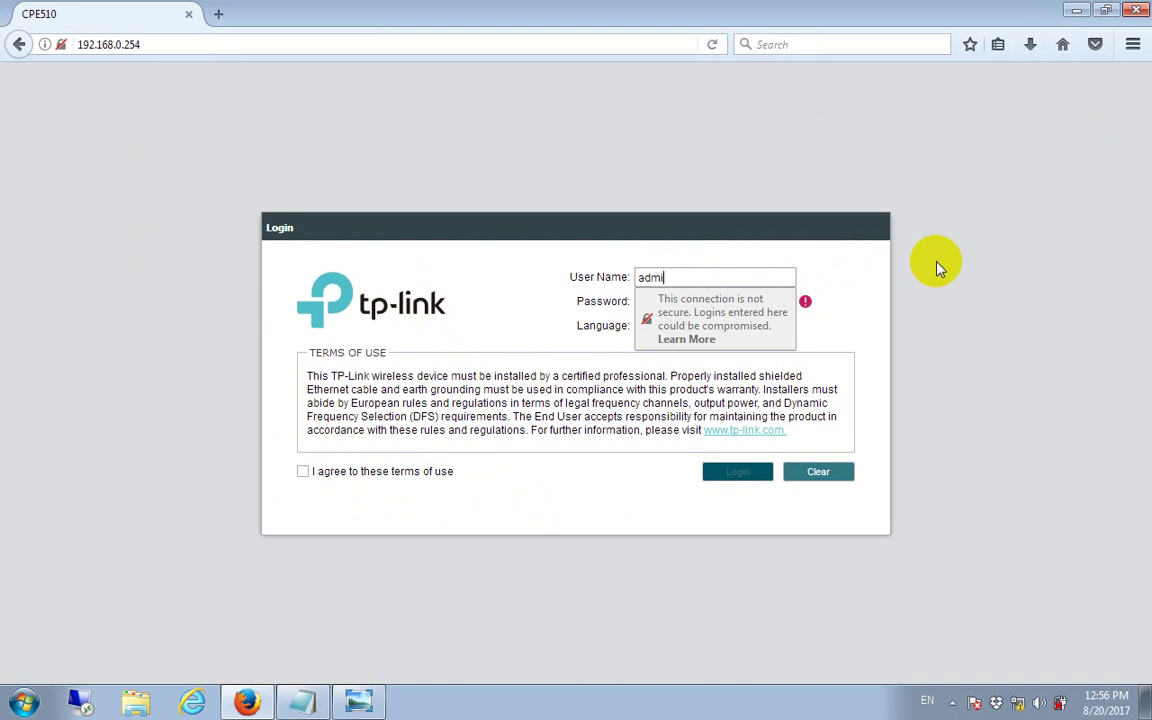
type("n")
key("Tab")
type("adm")
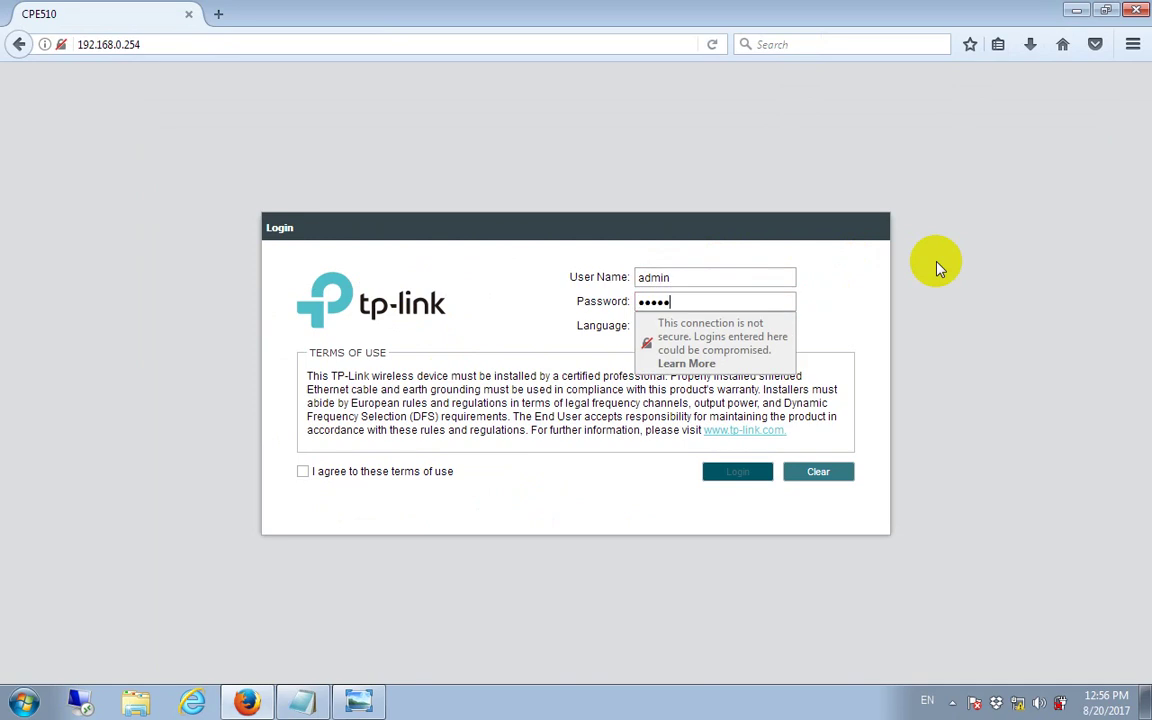
type("in")
left_click(330, 492)
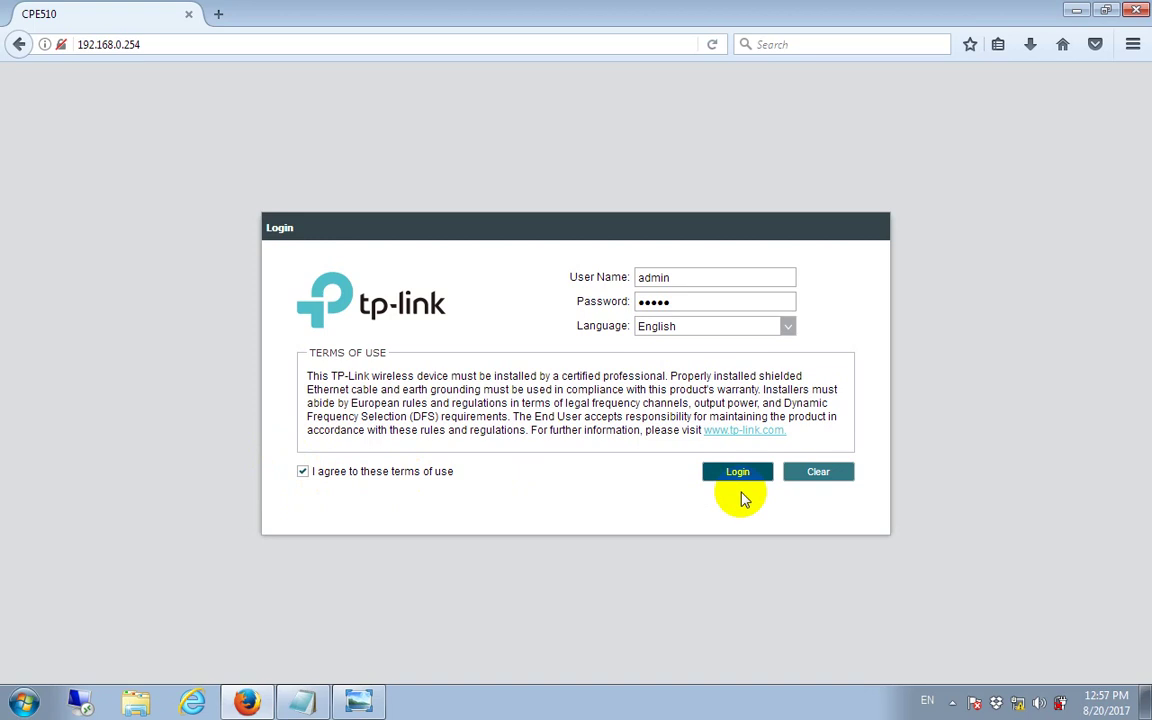
left_click(743, 477)
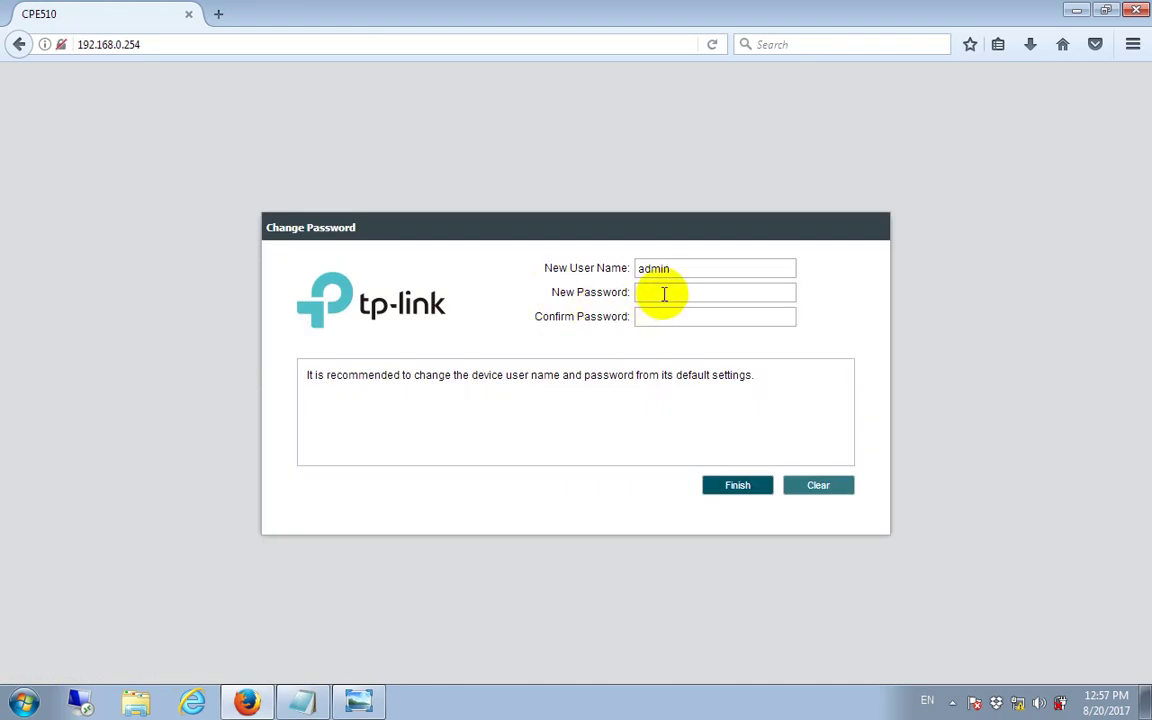
left_click(678, 298)
left_click(812, 298)
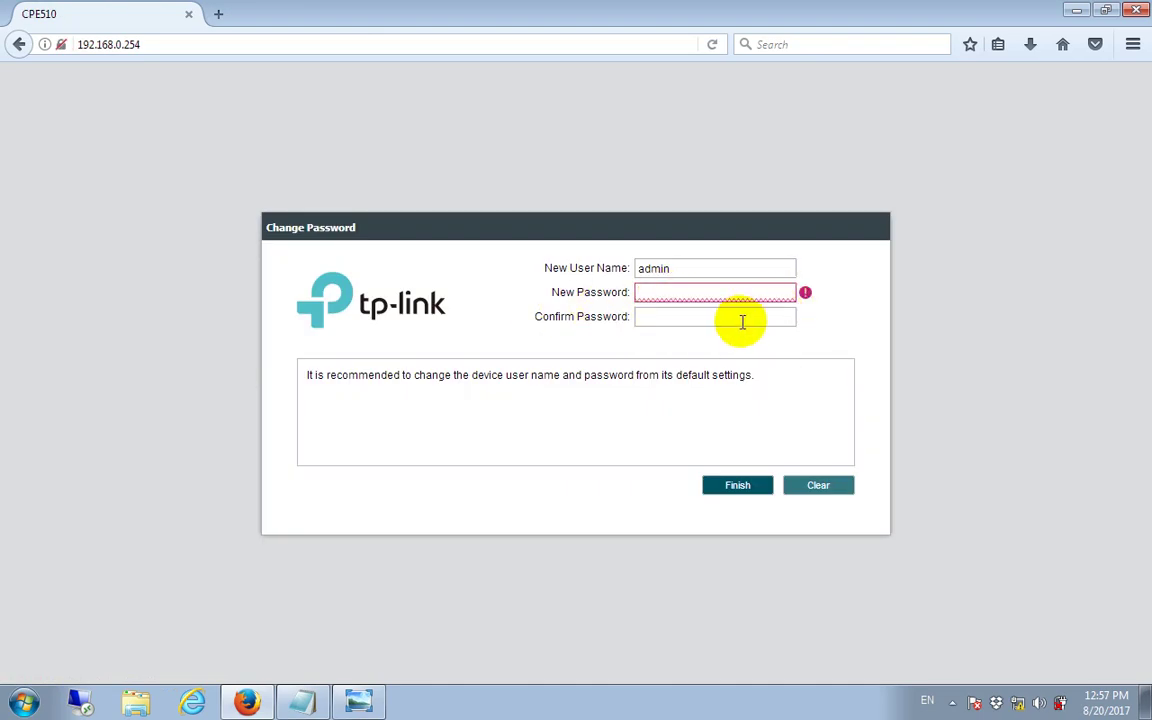
Step: Label the notes' login lines 'username:' and 'password:', record the new admin password, then minimize Notepad
left_click(303, 699)
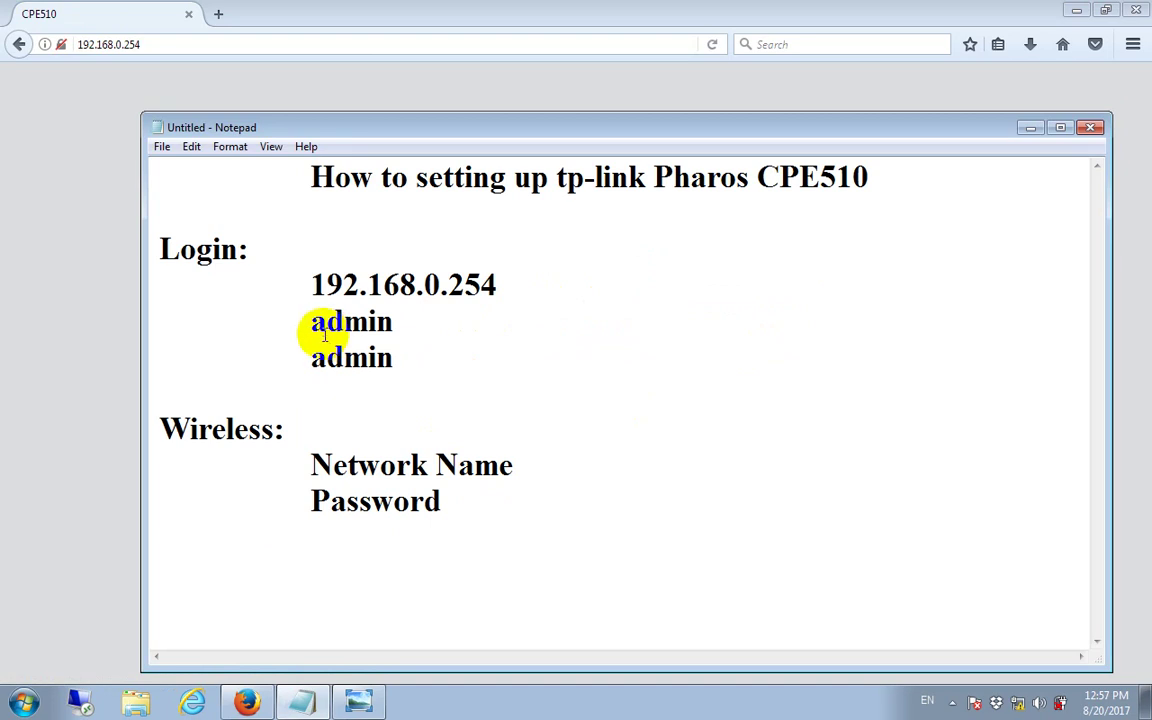
left_click_drag(303, 321, 327, 321)
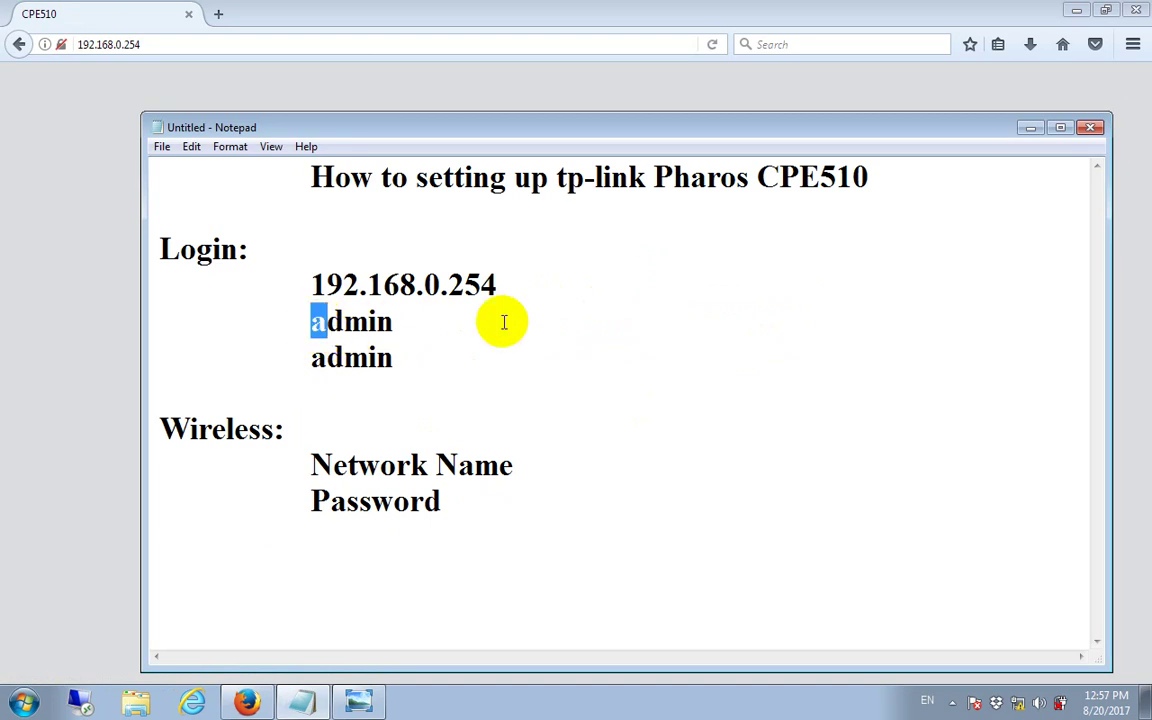
type("user")
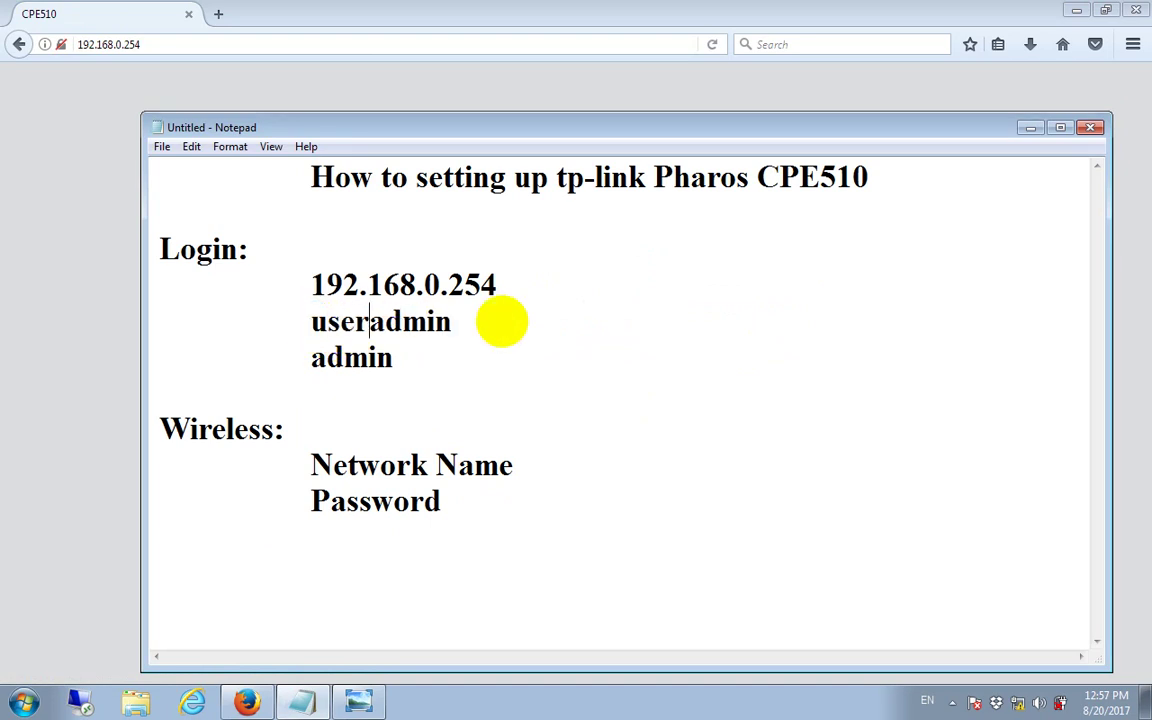
type("name:")
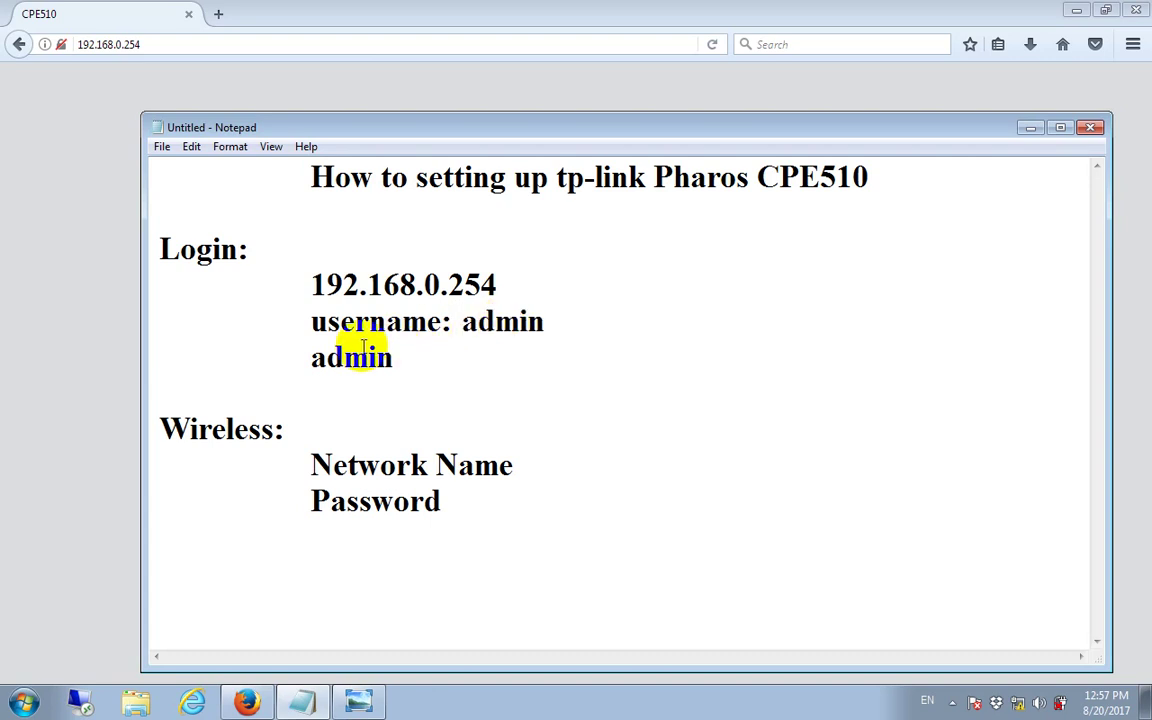
left_click_drag(311, 358, 327, 358)
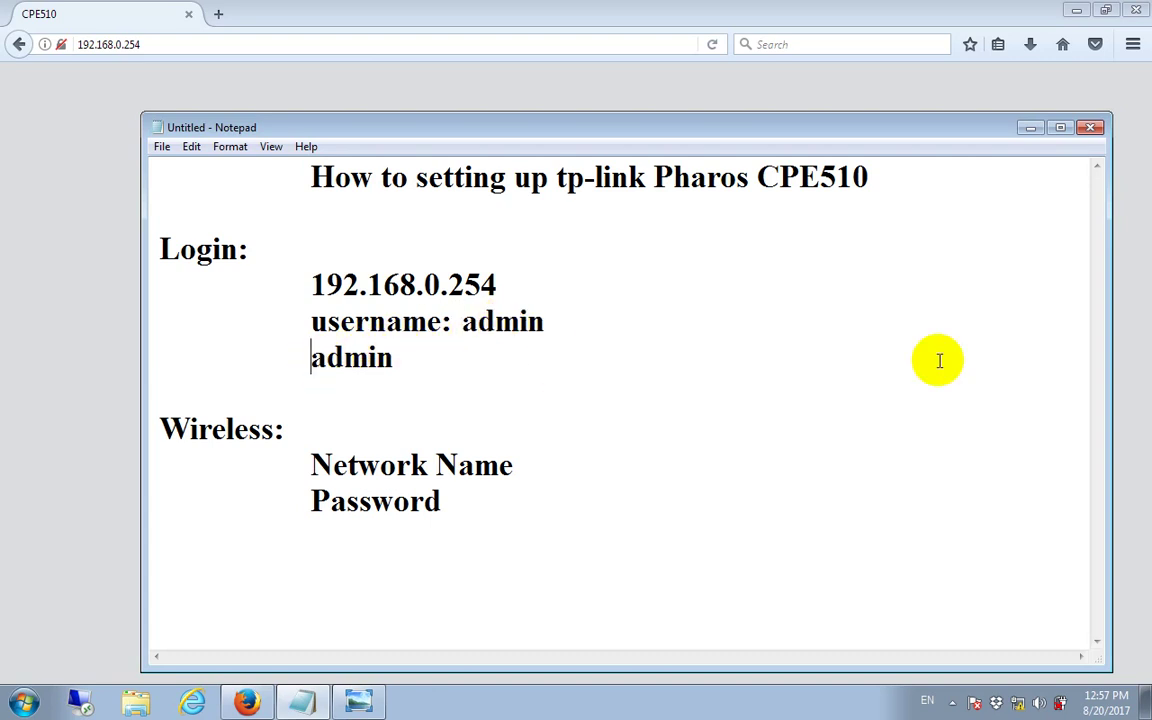
type("password")
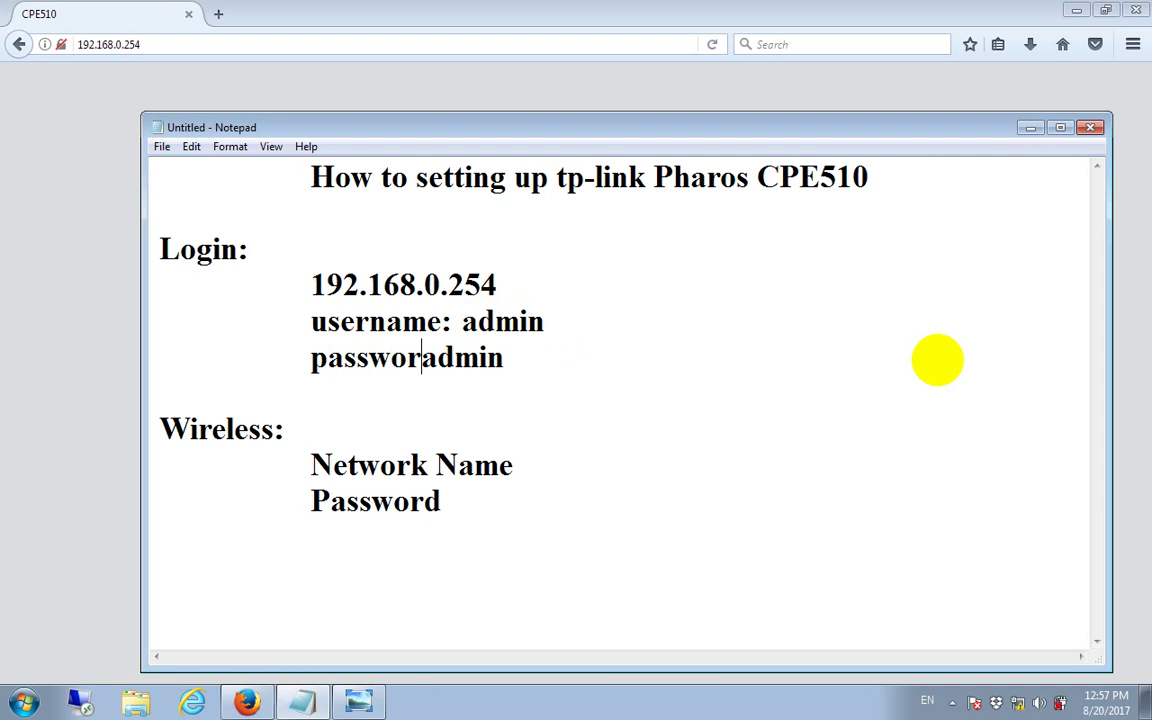
type(":")
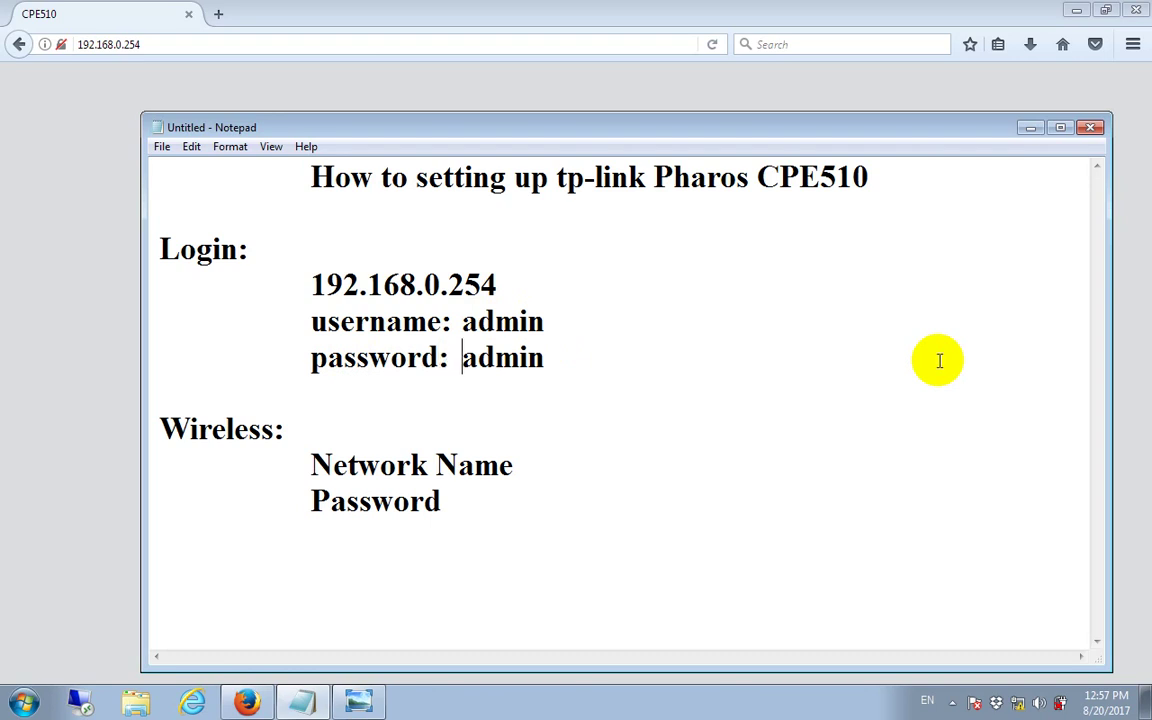
left_click(577, 361)
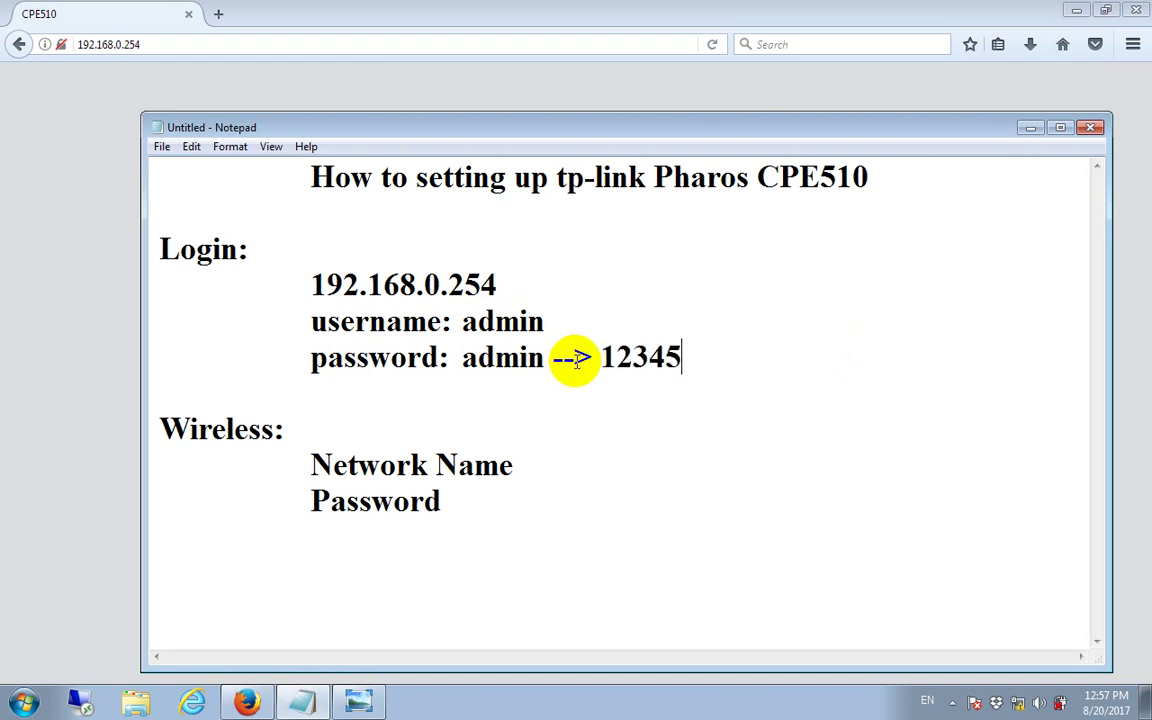
left_click_drag(599, 356, 700, 355)
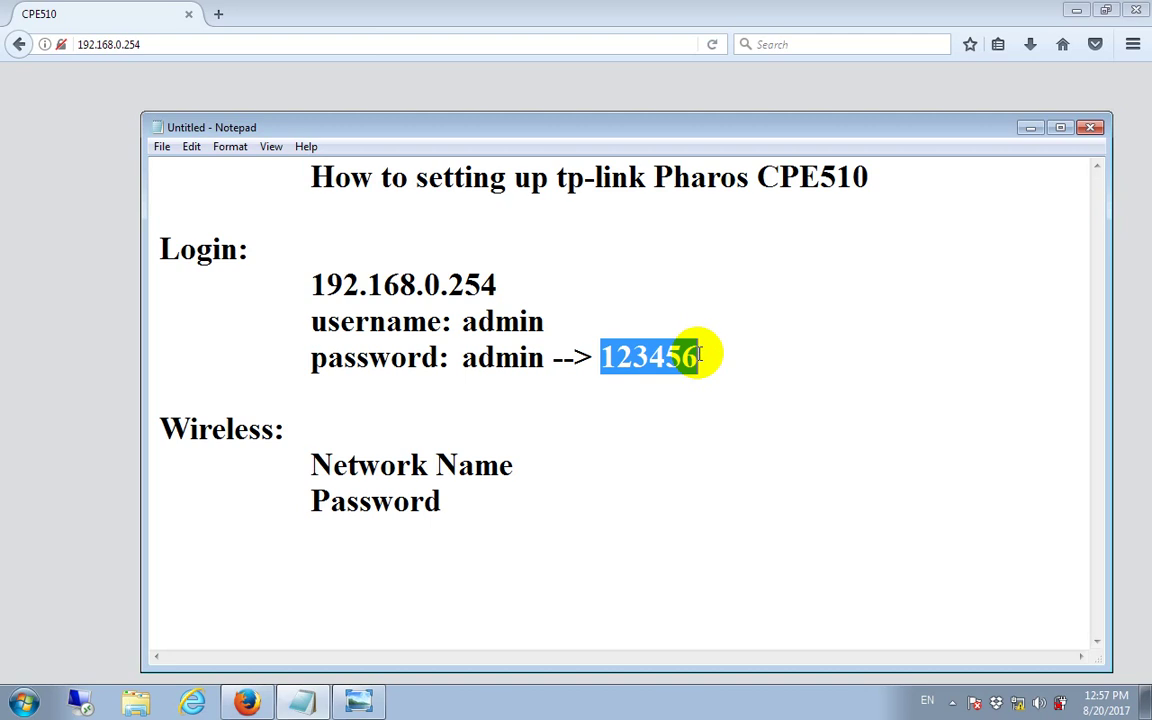
left_click(1031, 127)
Step: Enter the new admin password in both fields, checking it against the notes, and click Finish
left_click(680, 291)
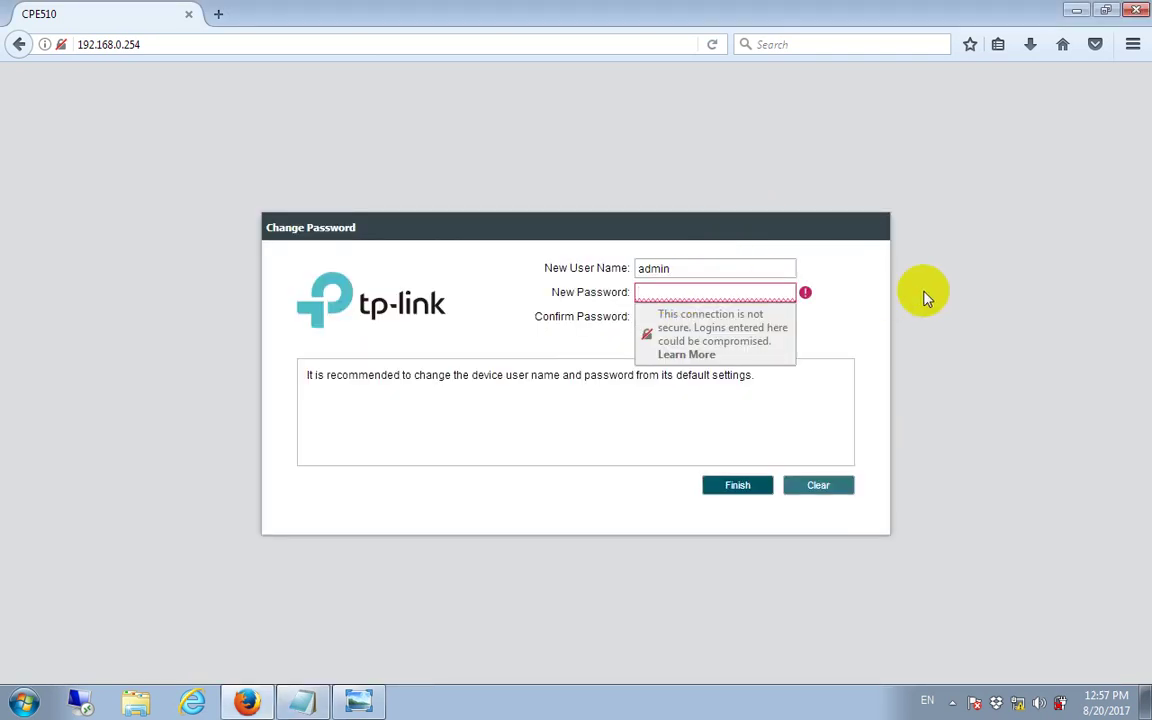
type("123456")
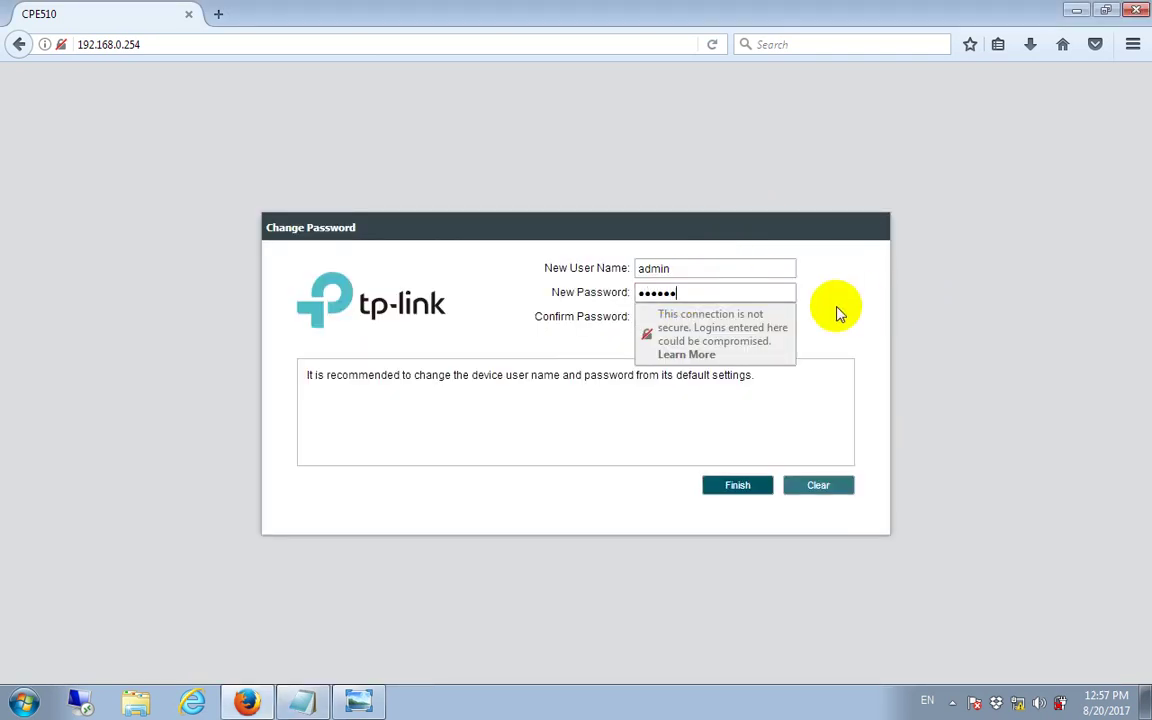
left_click(725, 318)
type("12")
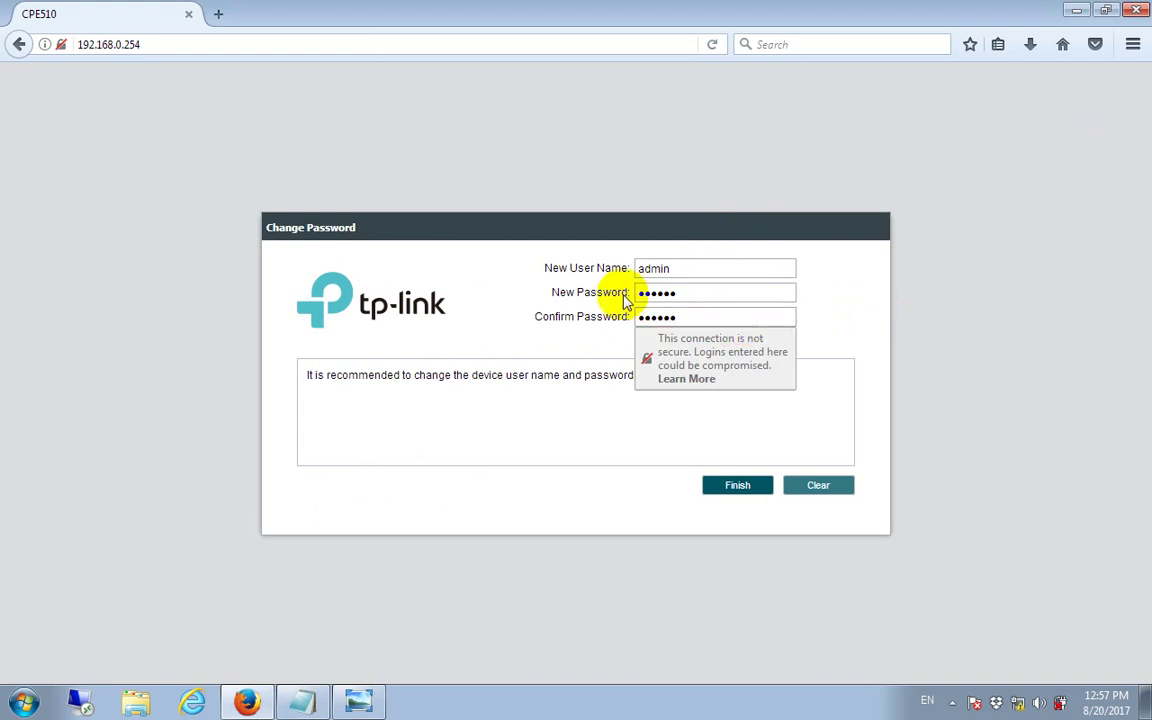
left_click(548, 320)
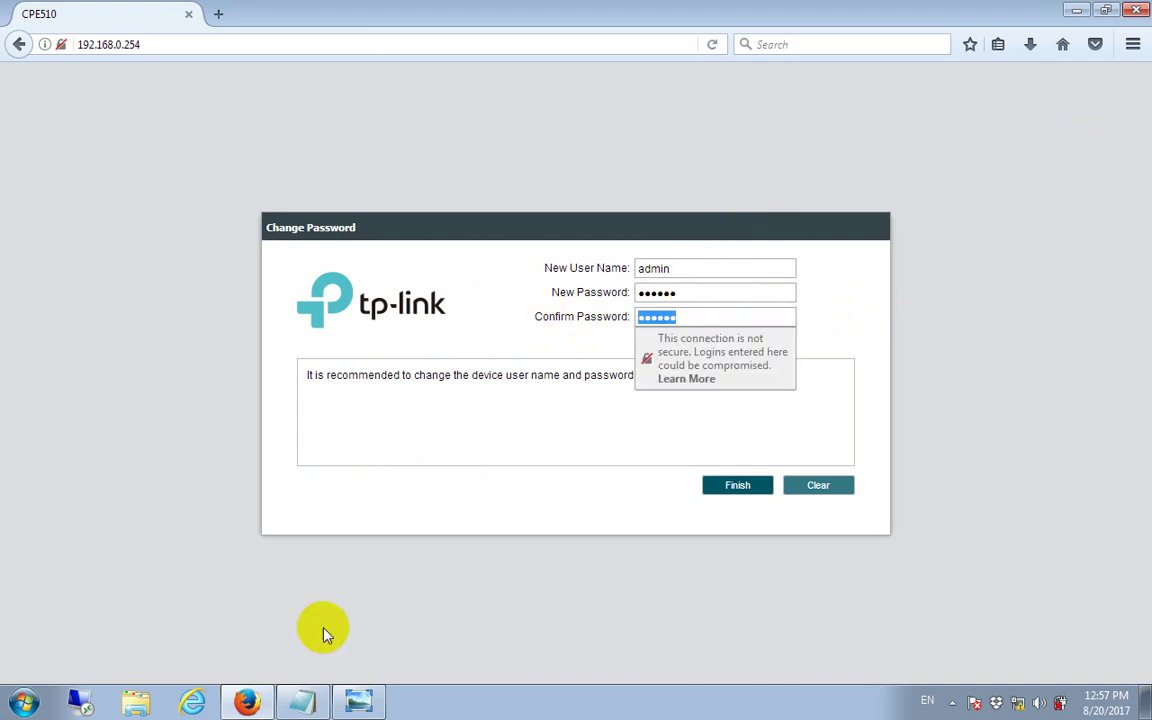
left_click(302, 702)
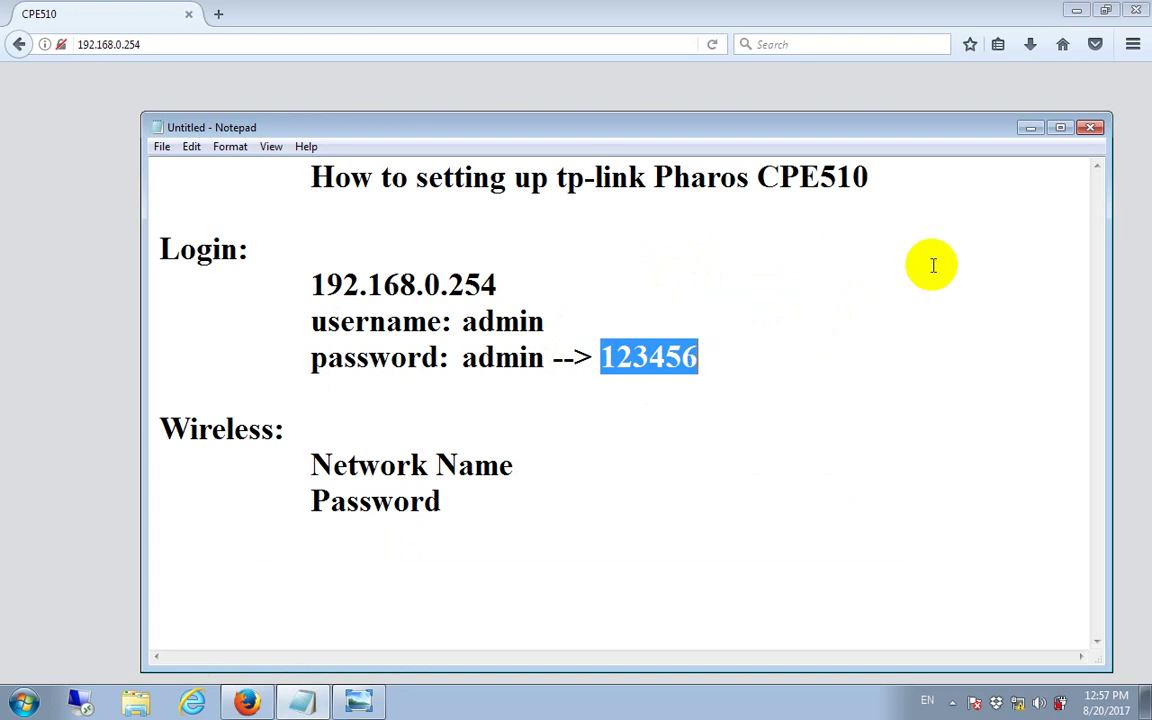
left_click(1030, 127)
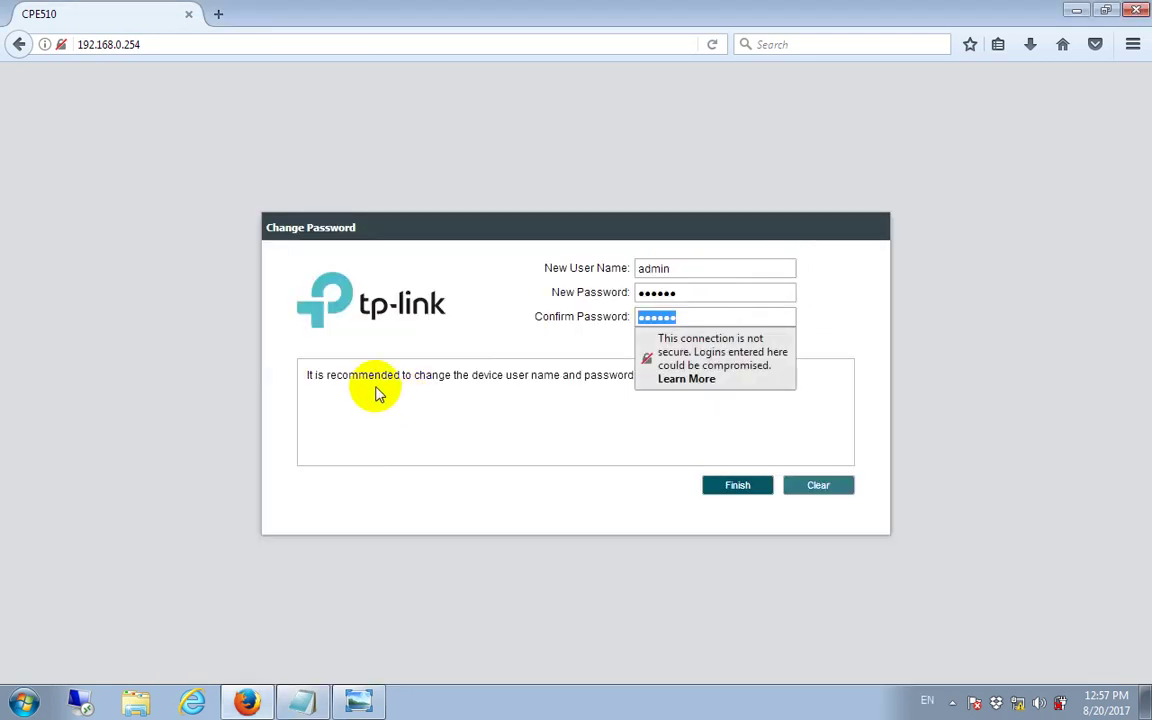
left_click_drag(307, 375, 800, 383)
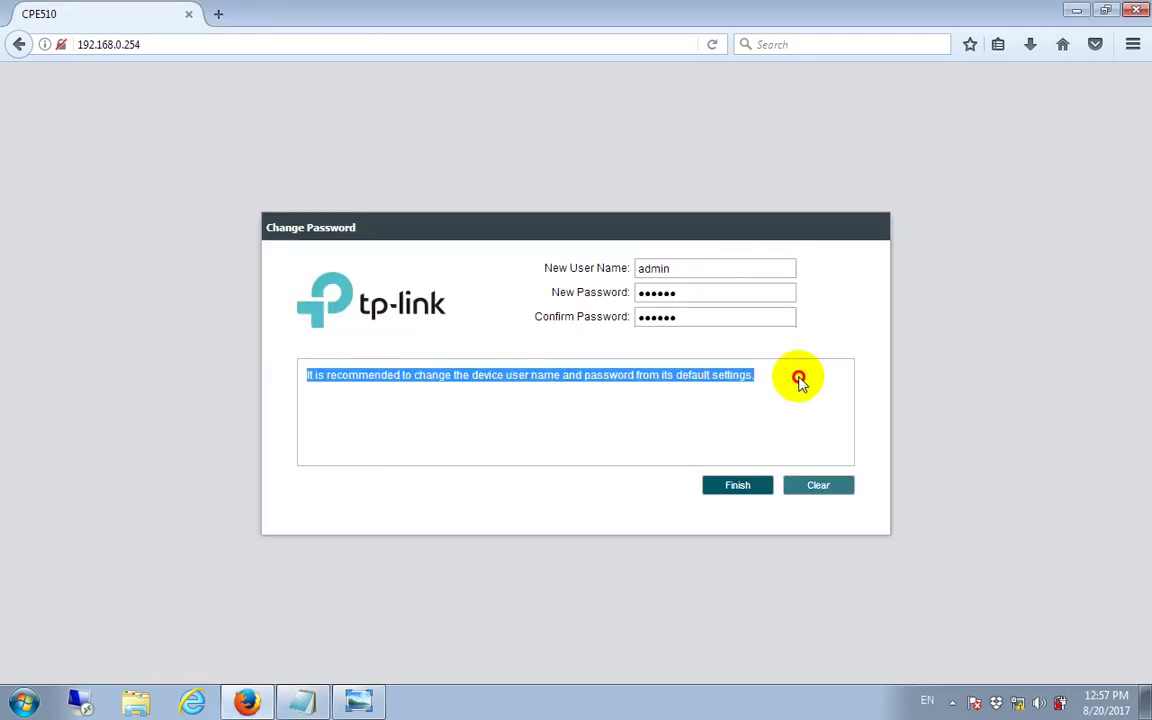
left_click(751, 401)
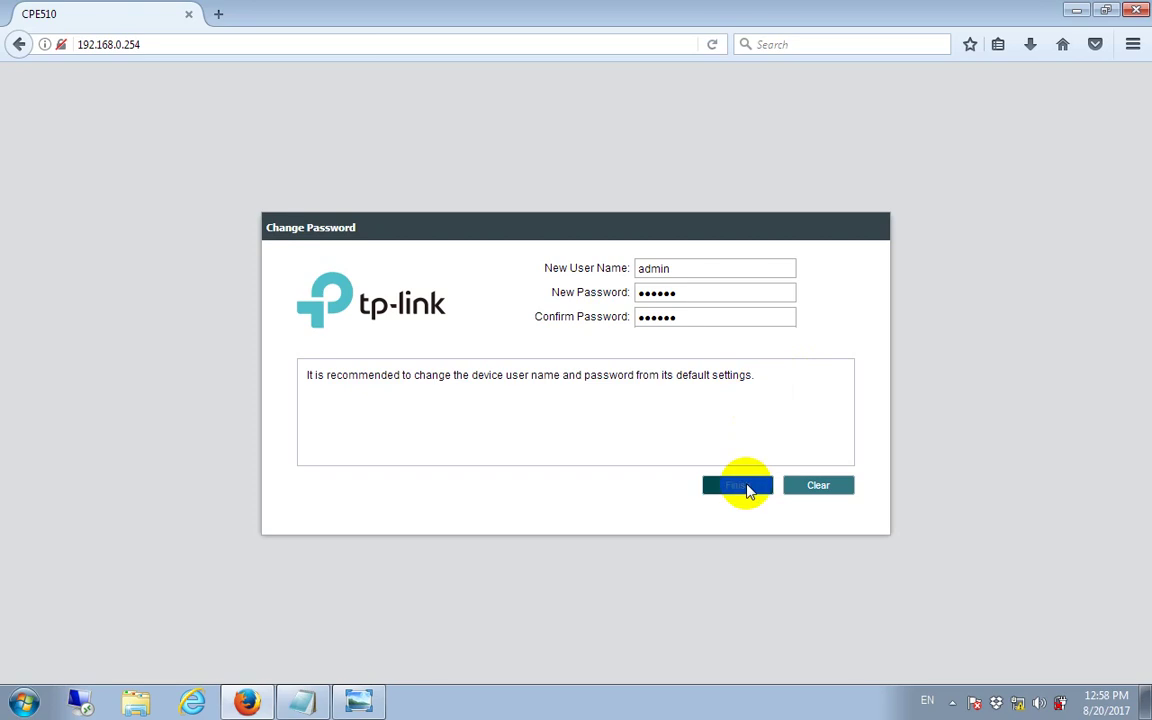
left_click(738, 486)
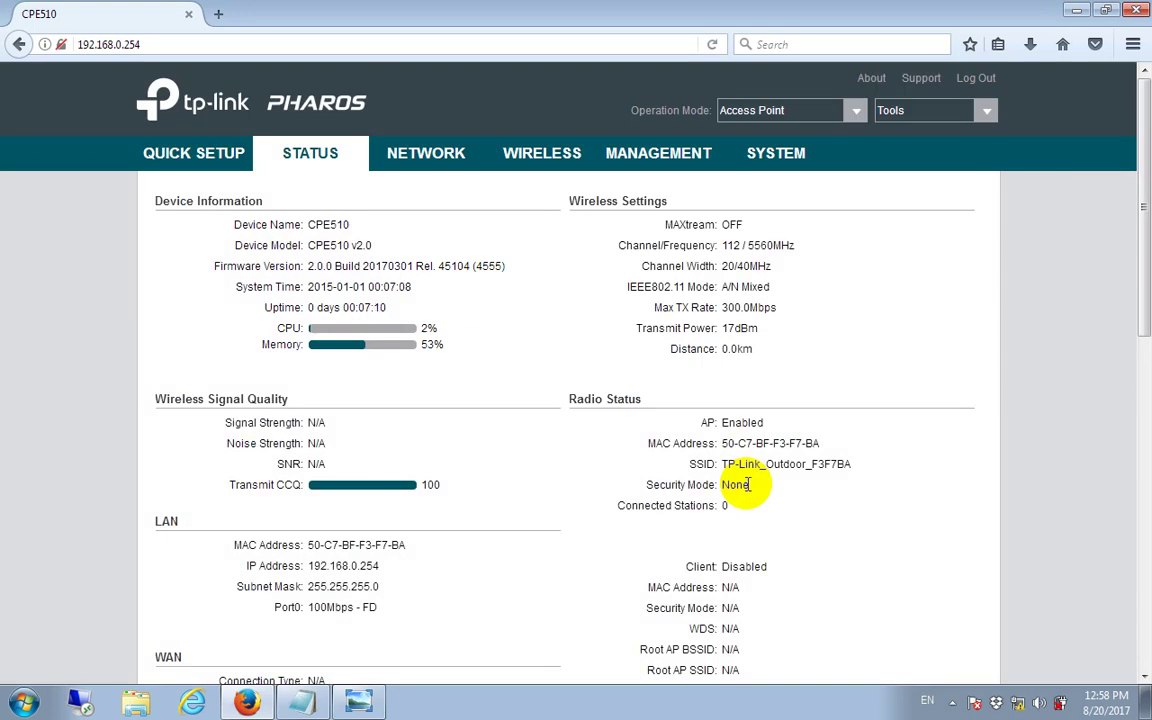
left_click(301, 703)
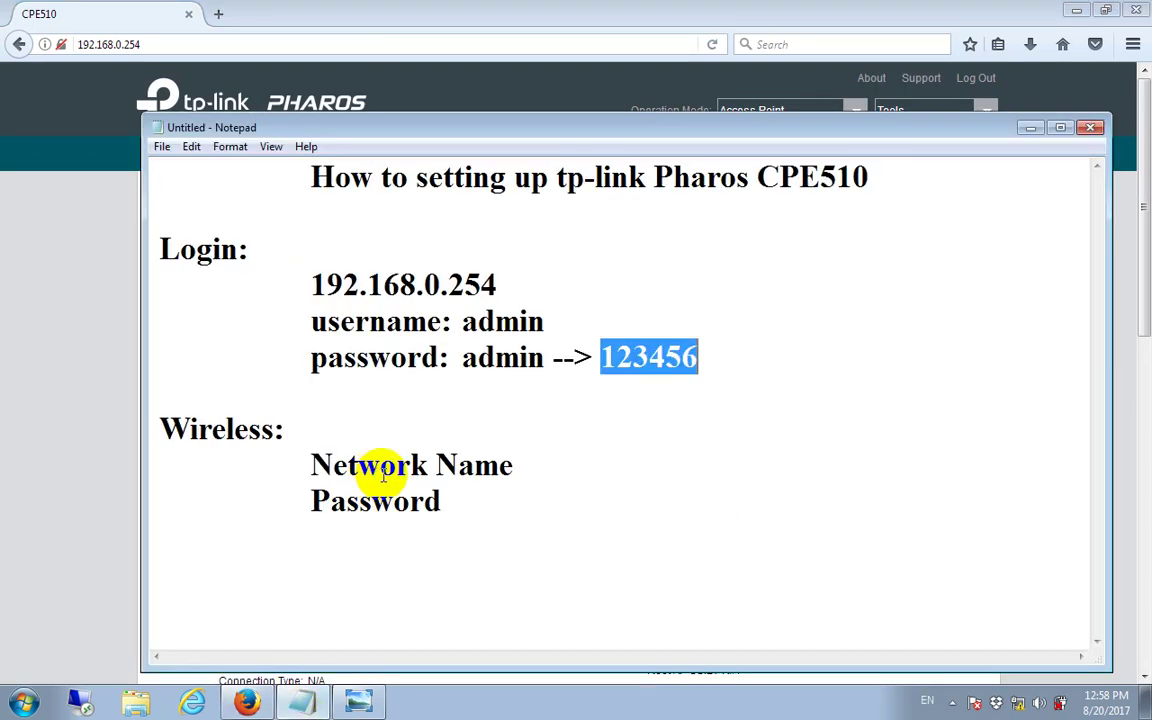
left_click(1076, 10)
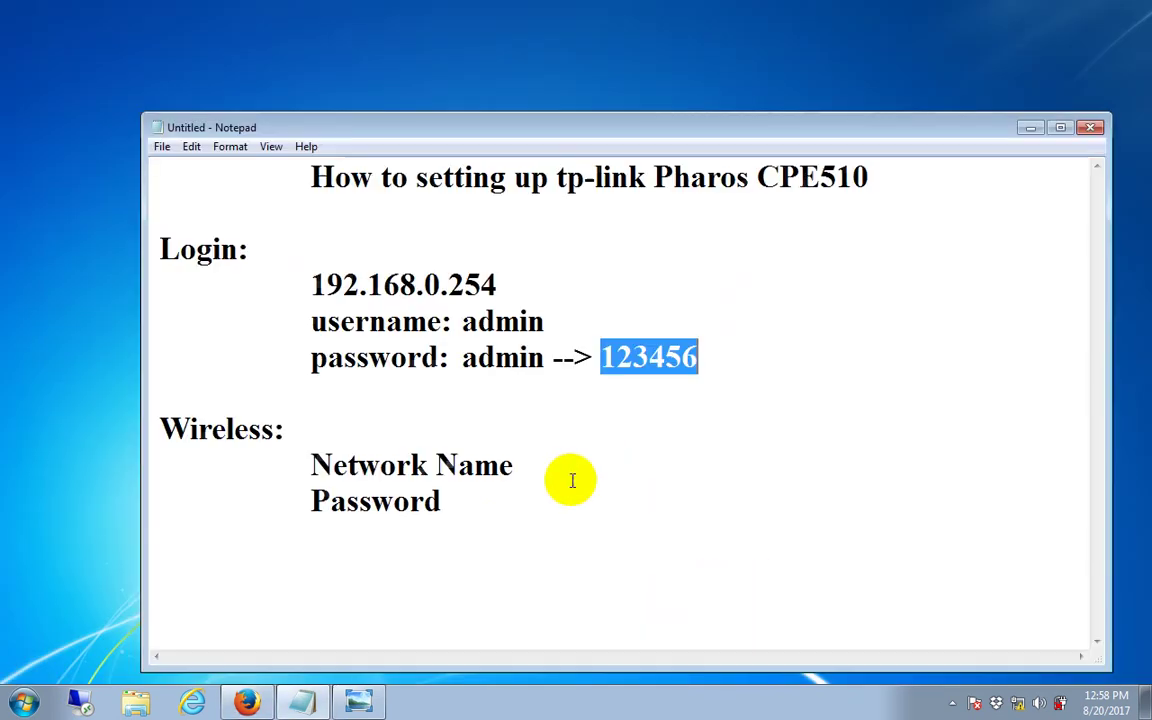
left_click_drag(285, 430, 161, 428)
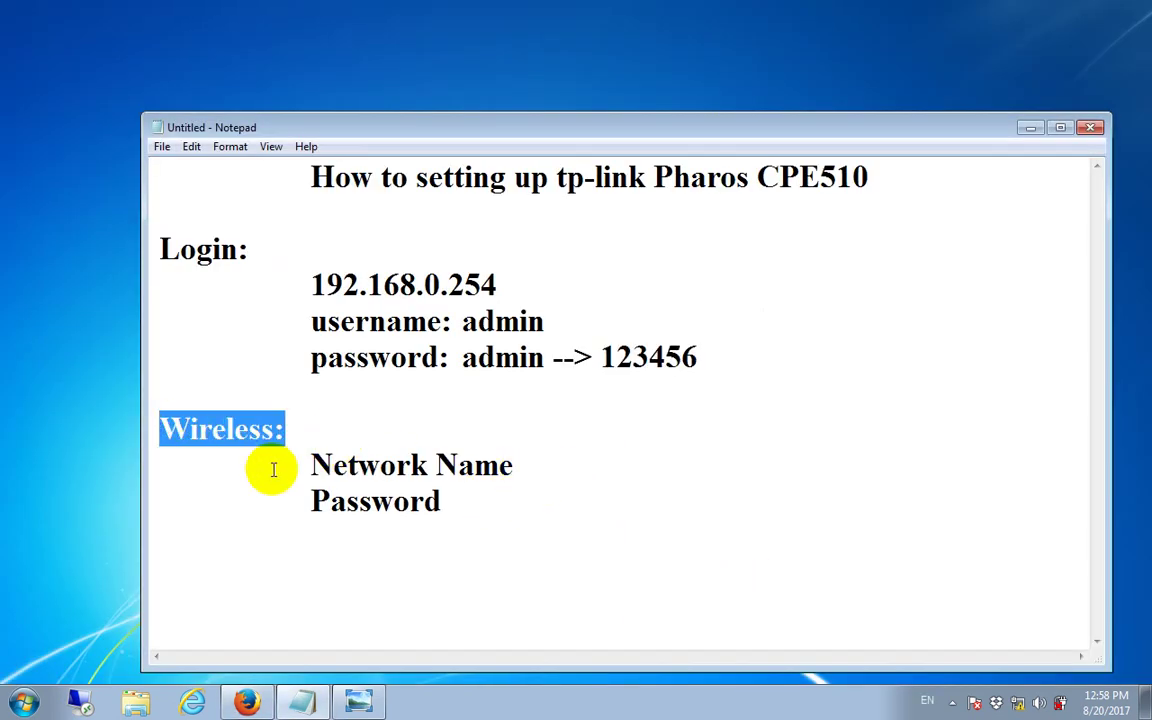
left_click_drag(314, 465, 530, 463)
left_click_drag(311, 499, 466, 500)
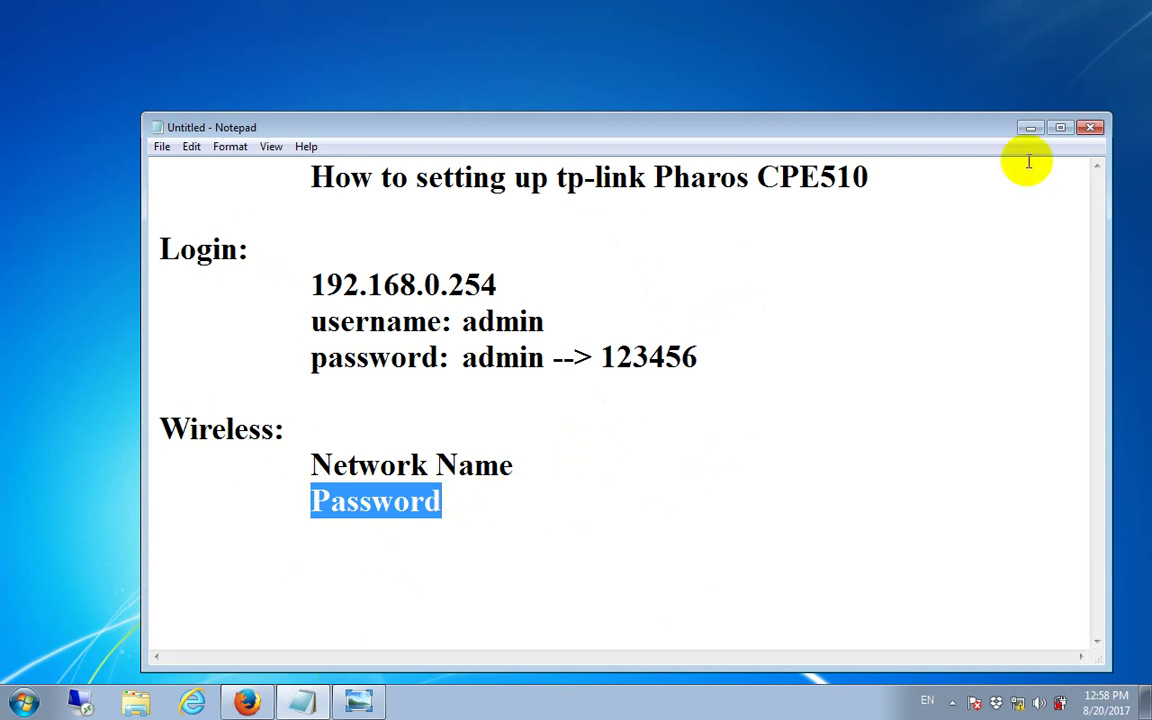
left_click(1030, 129)
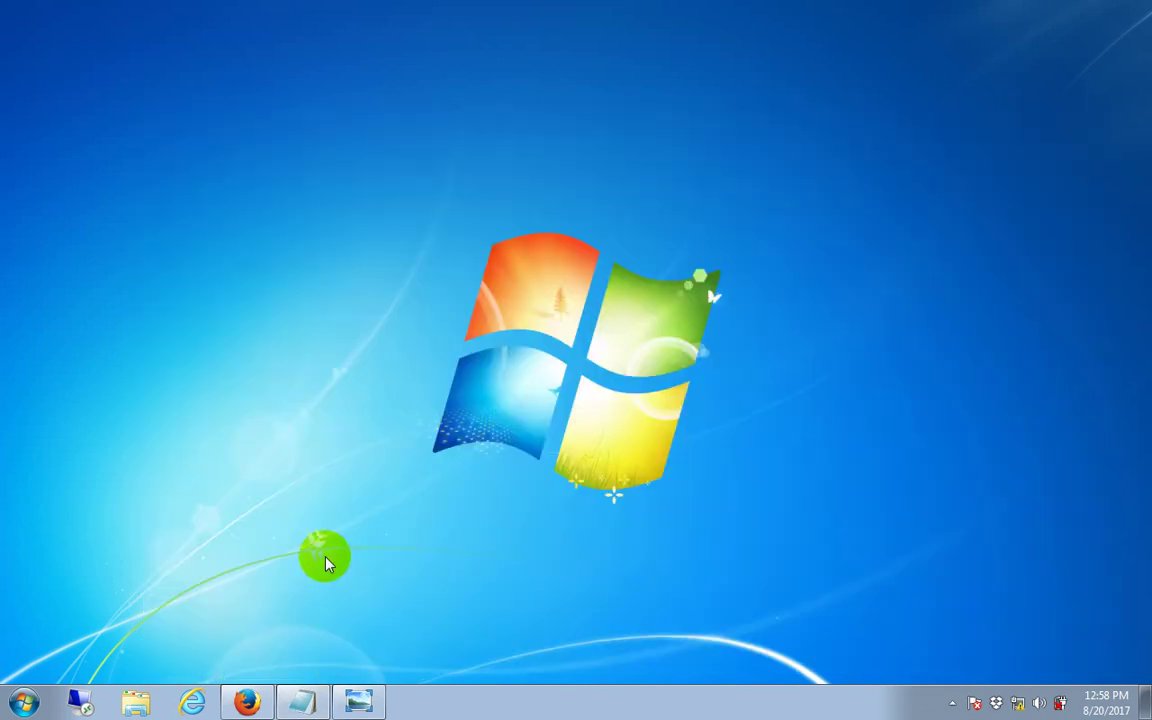
left_click(250, 698)
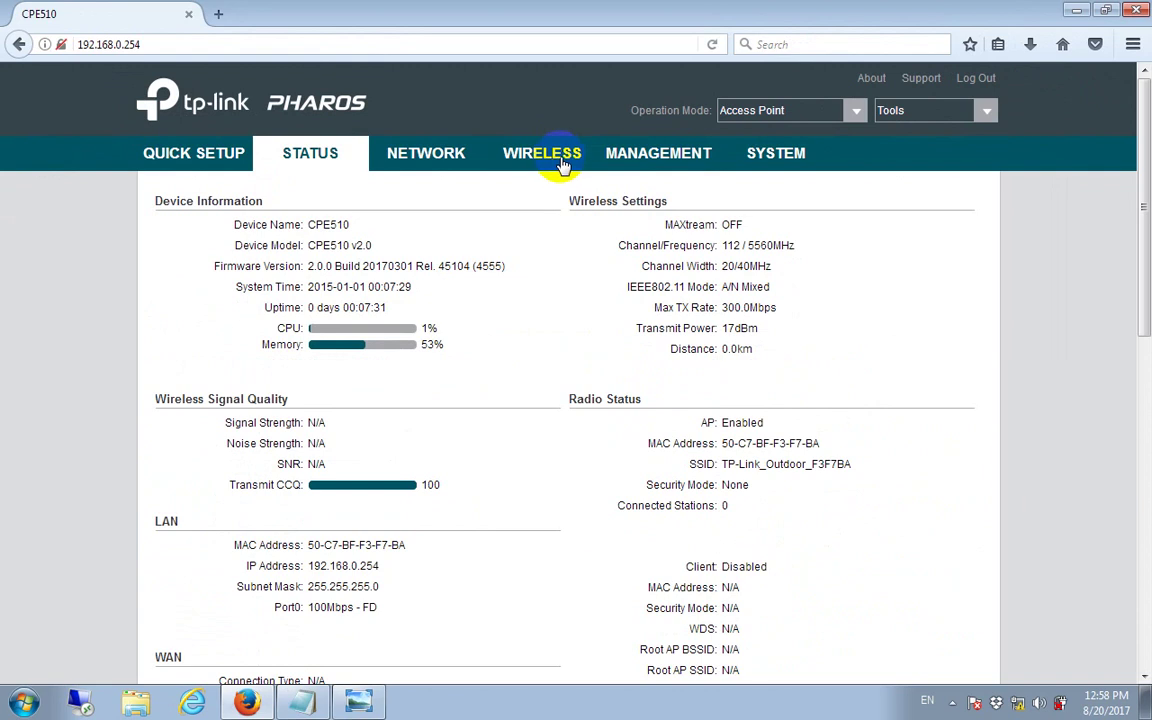
Step: On the Wireless page, replace the SSID with 'WIFI NAME'
left_click(553, 165)
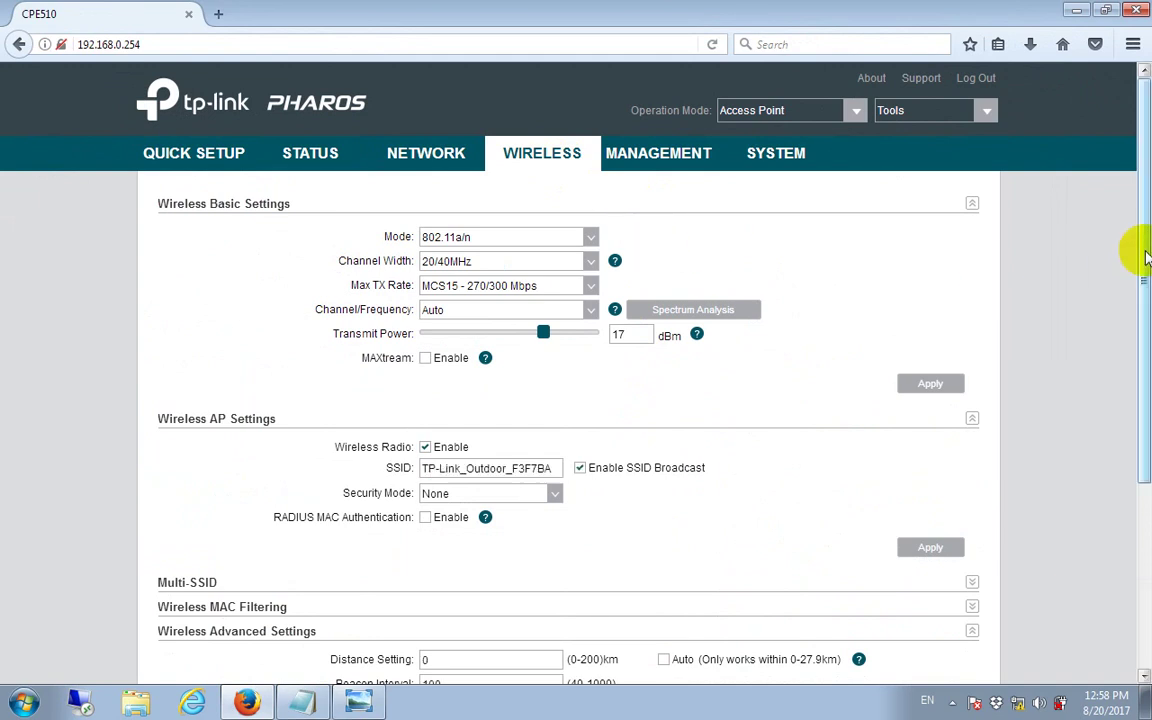
left_click_drag(1148, 258, 1124, 334)
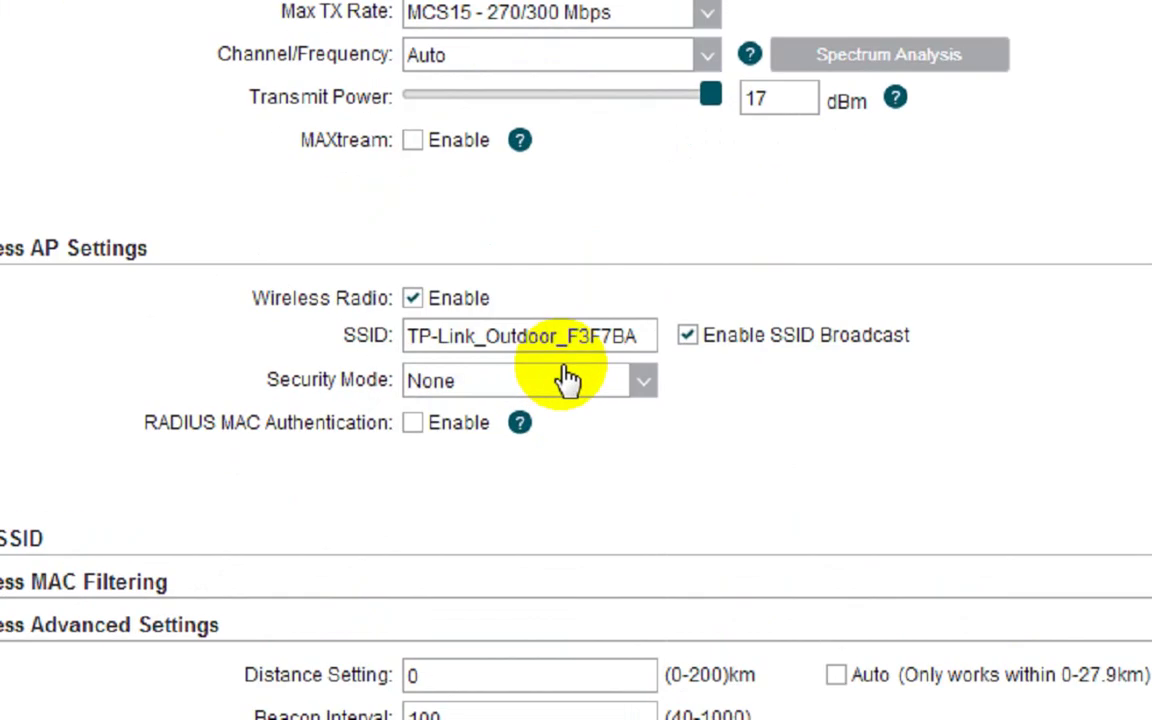
left_click_drag(557, 360, 388, 328)
type("W")
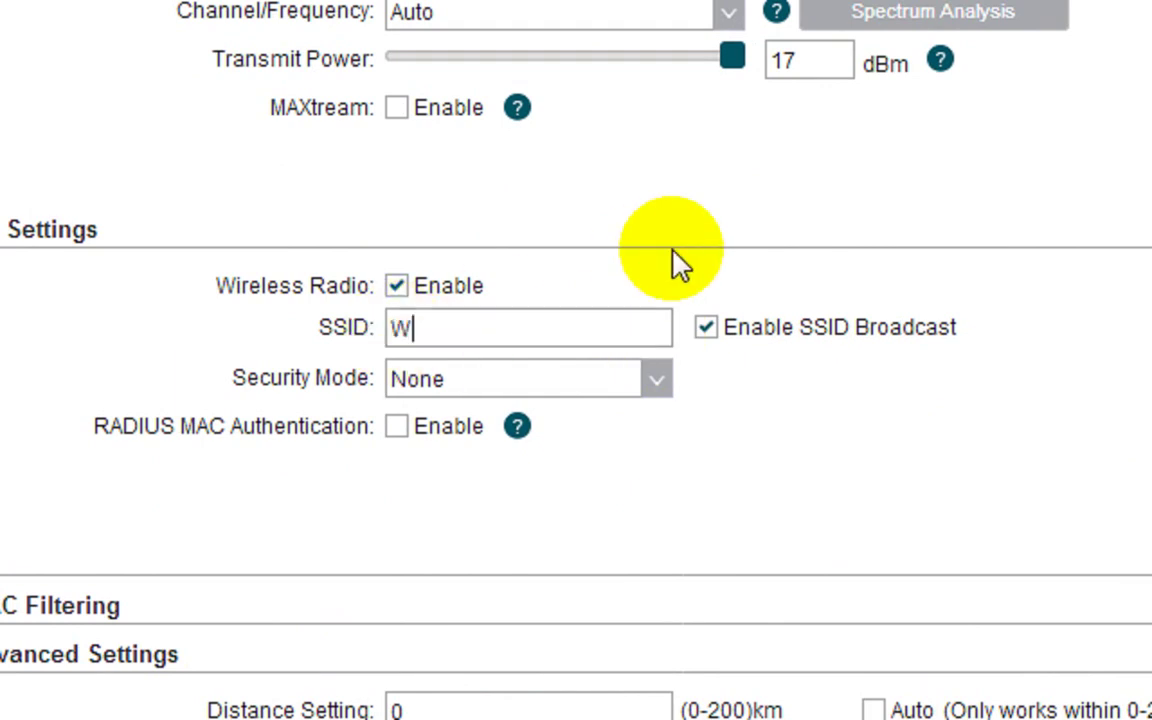
type("IFI NAME")
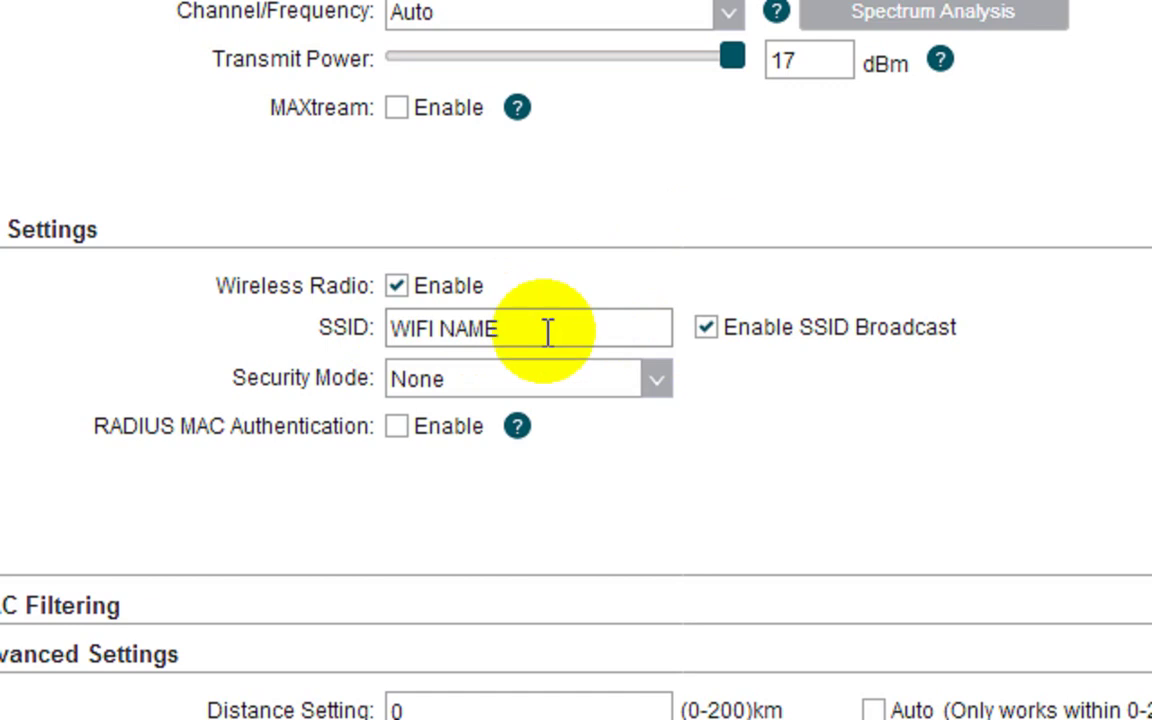
Step: Set Security Mode WPA-PSK, Version WPA2 and Encryption AES
left_click(565, 390)
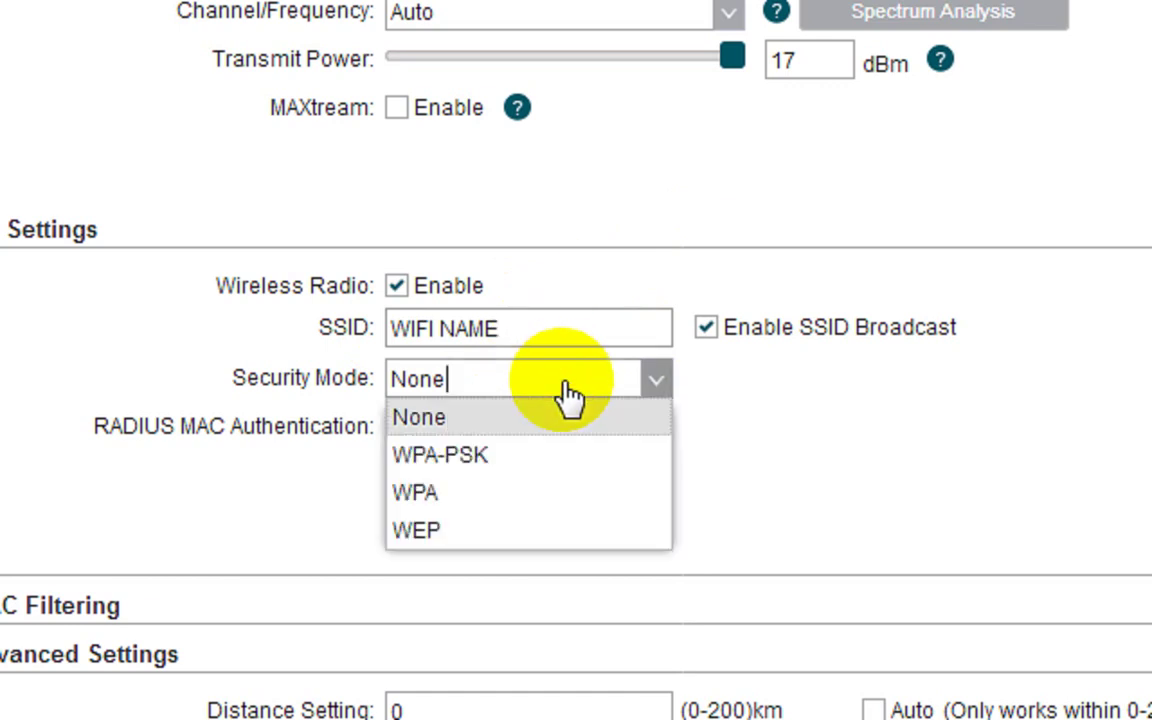
left_click(565, 457)
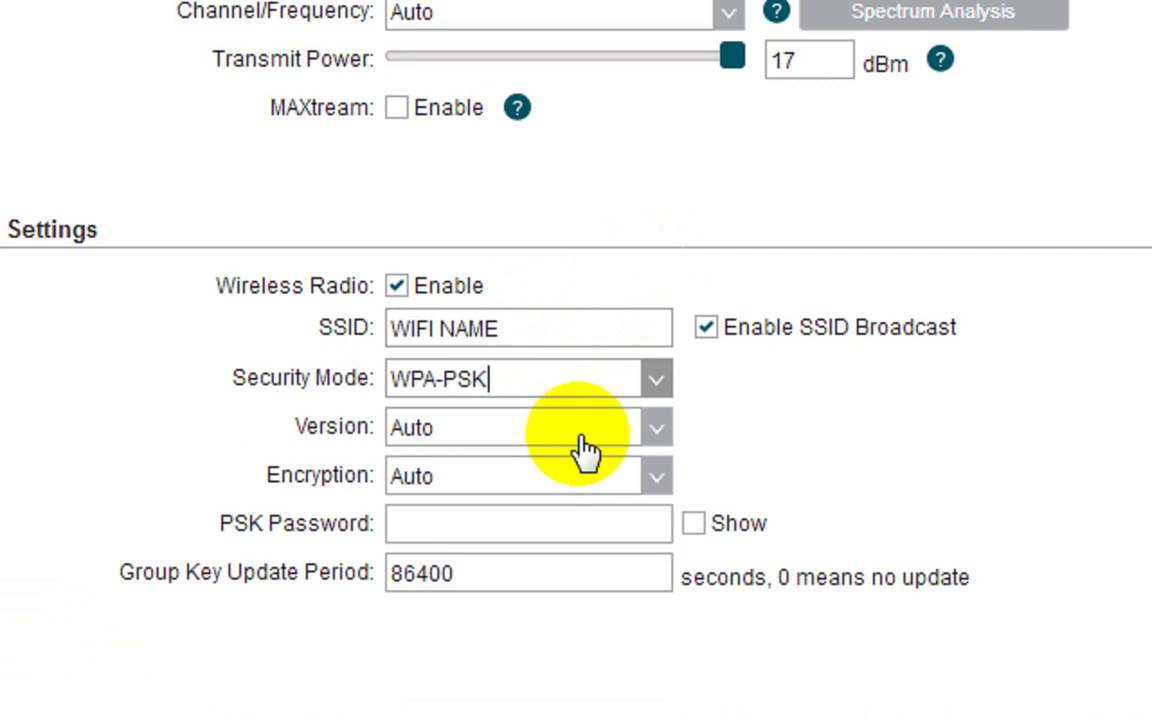
left_click(580, 440)
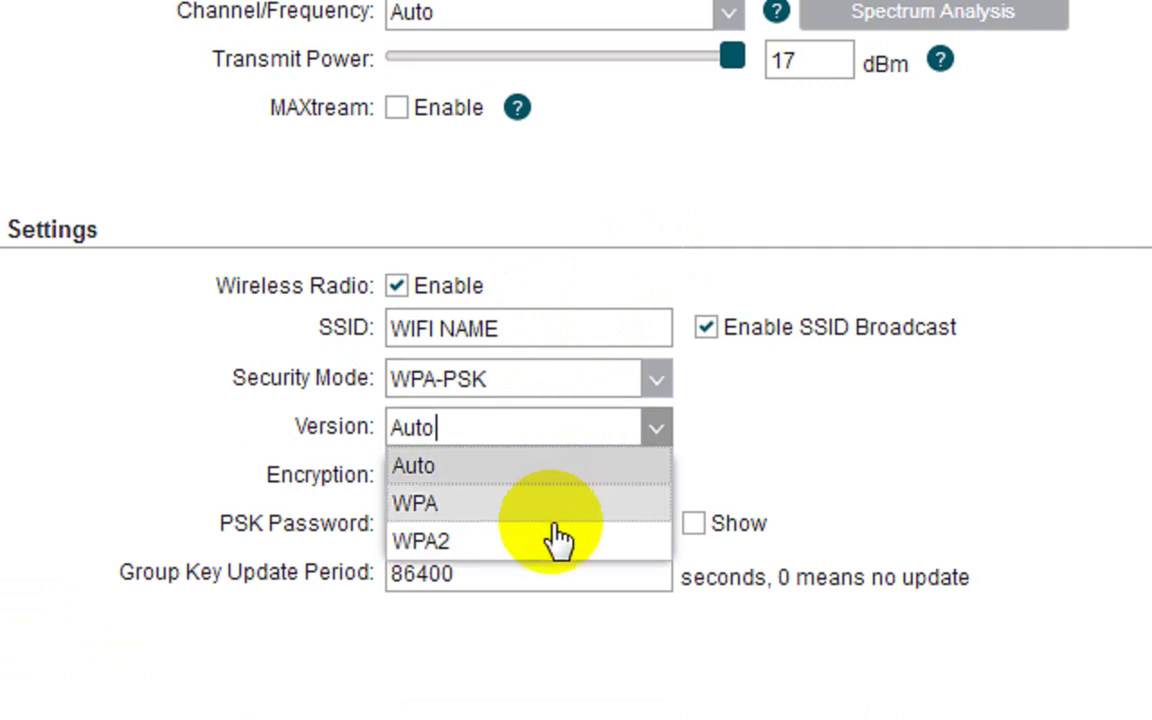
left_click(548, 539)
left_click(565, 482)
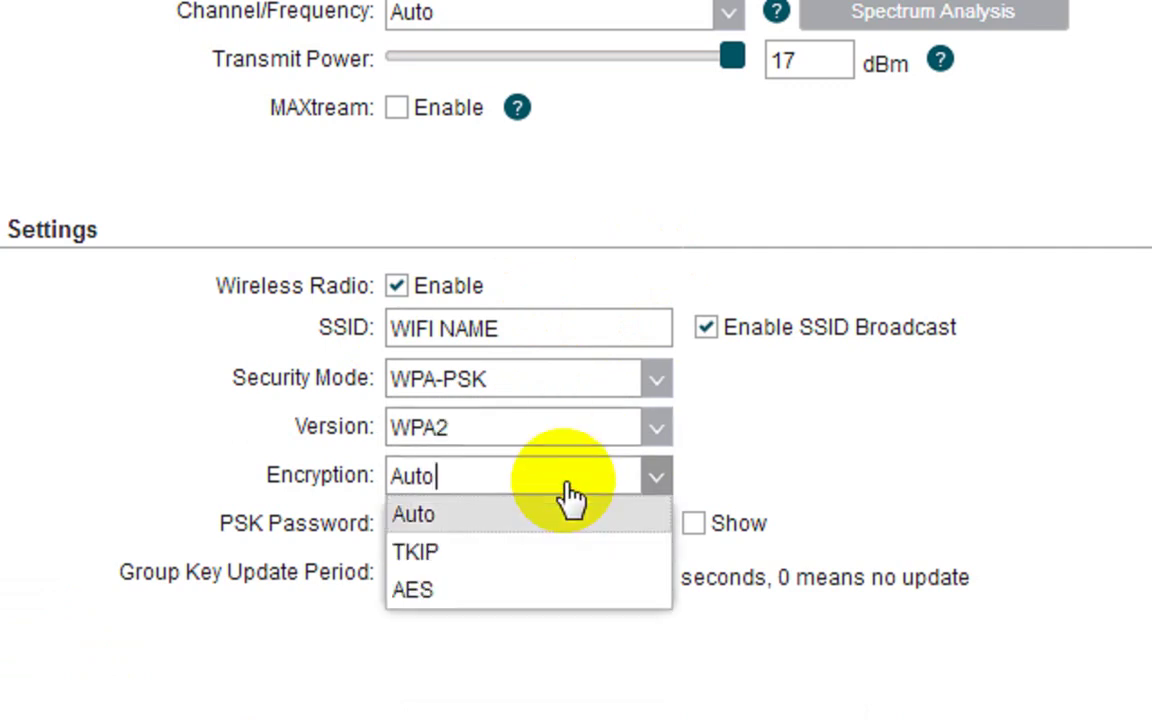
left_click(522, 589)
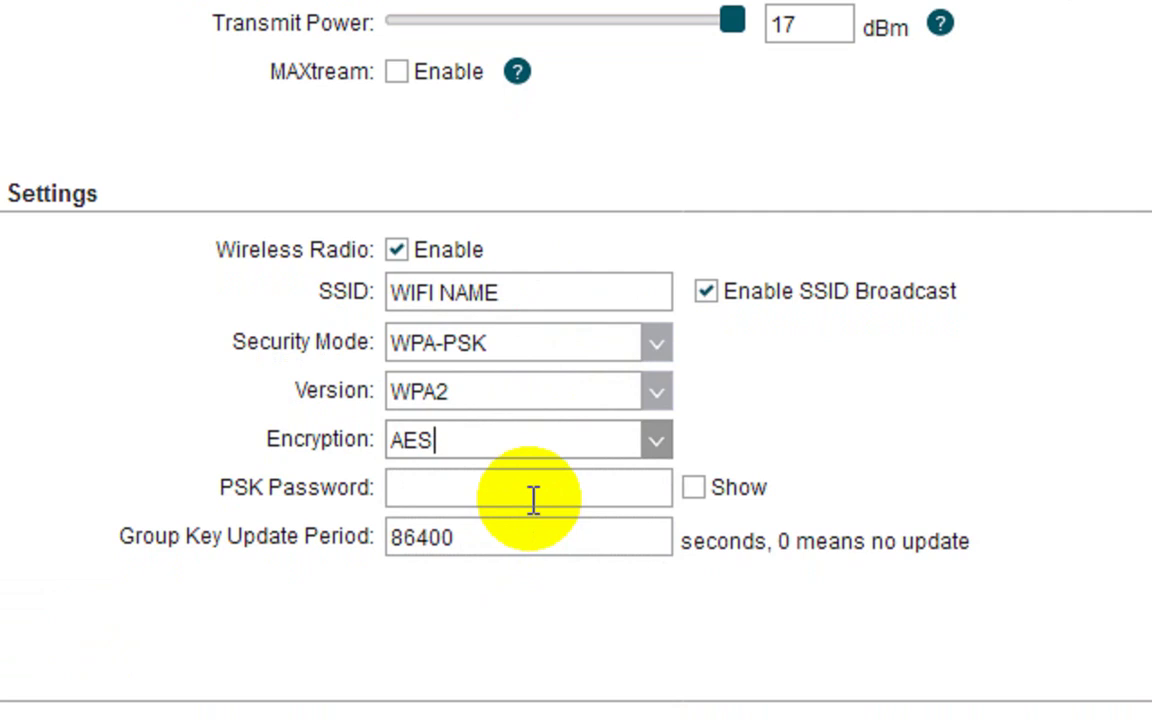
Step: Enter the PSK password and briefly show it in plain text to verify it
left_click(532, 497)
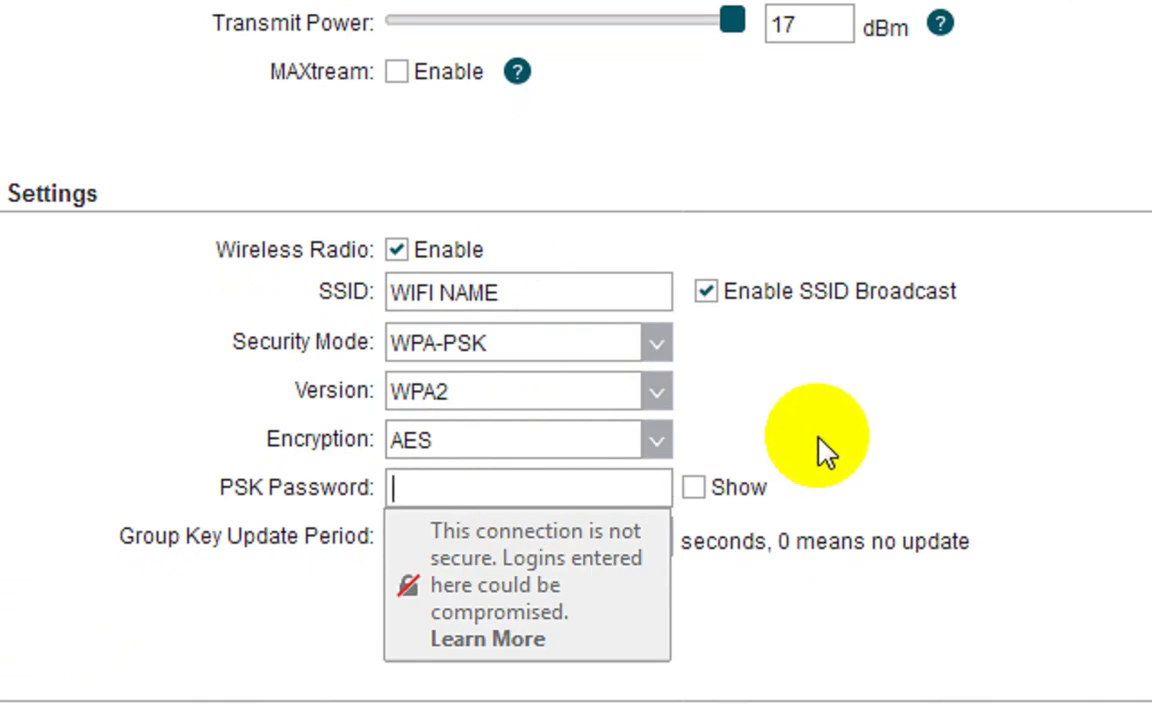
type("••••")
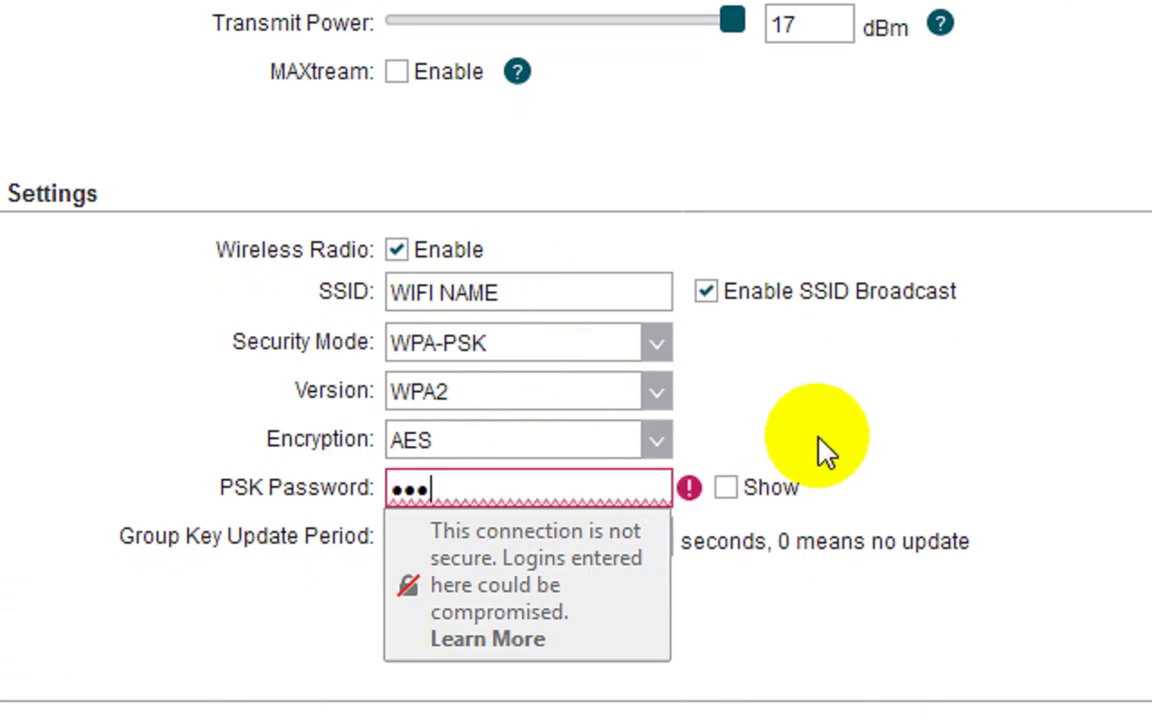
type("•••••")
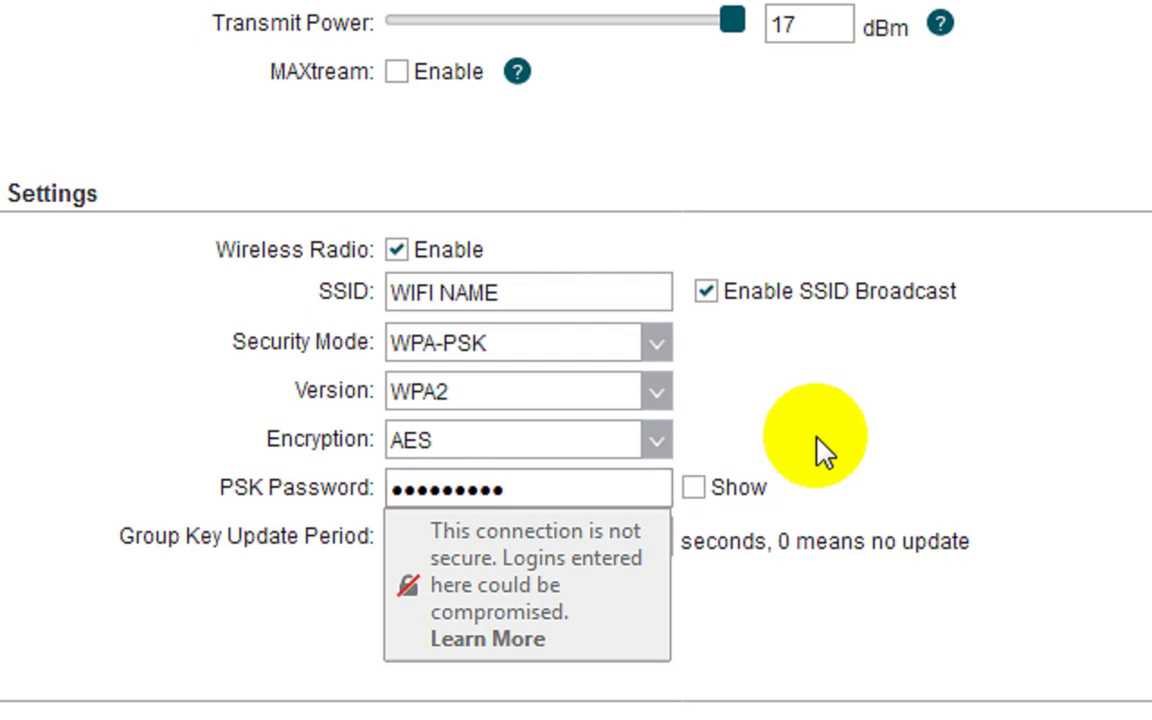
left_click(818, 453)
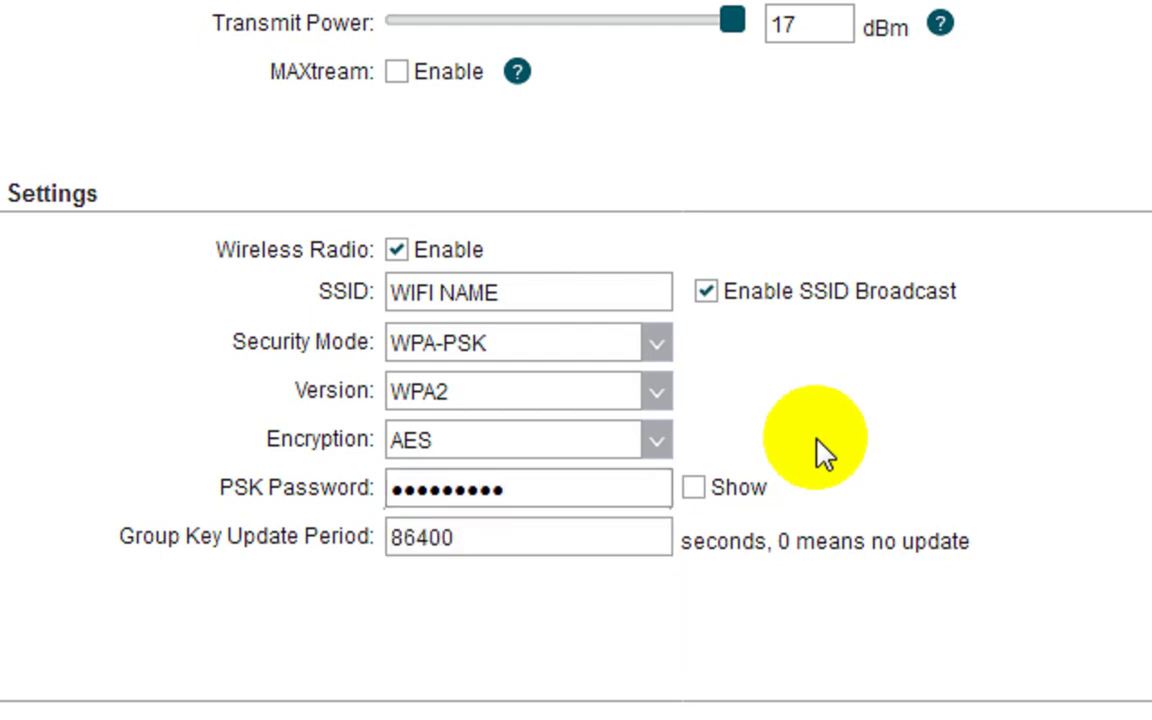
left_click(697, 490)
left_click(584, 488)
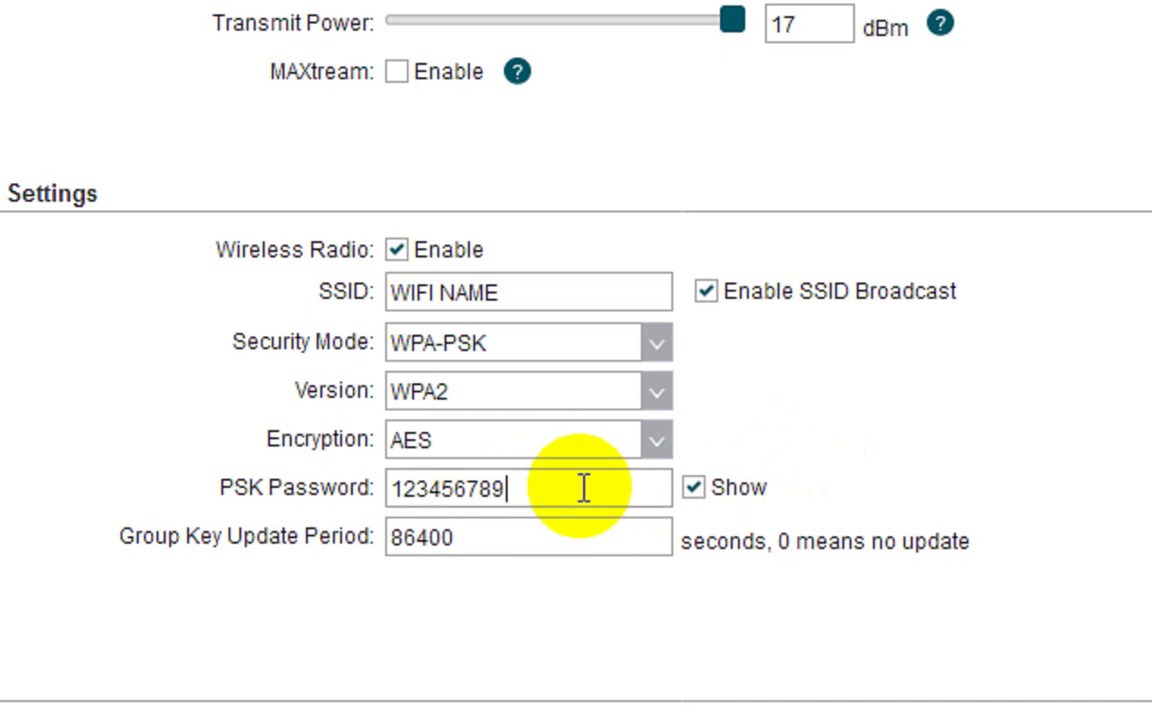
left_click(695, 489)
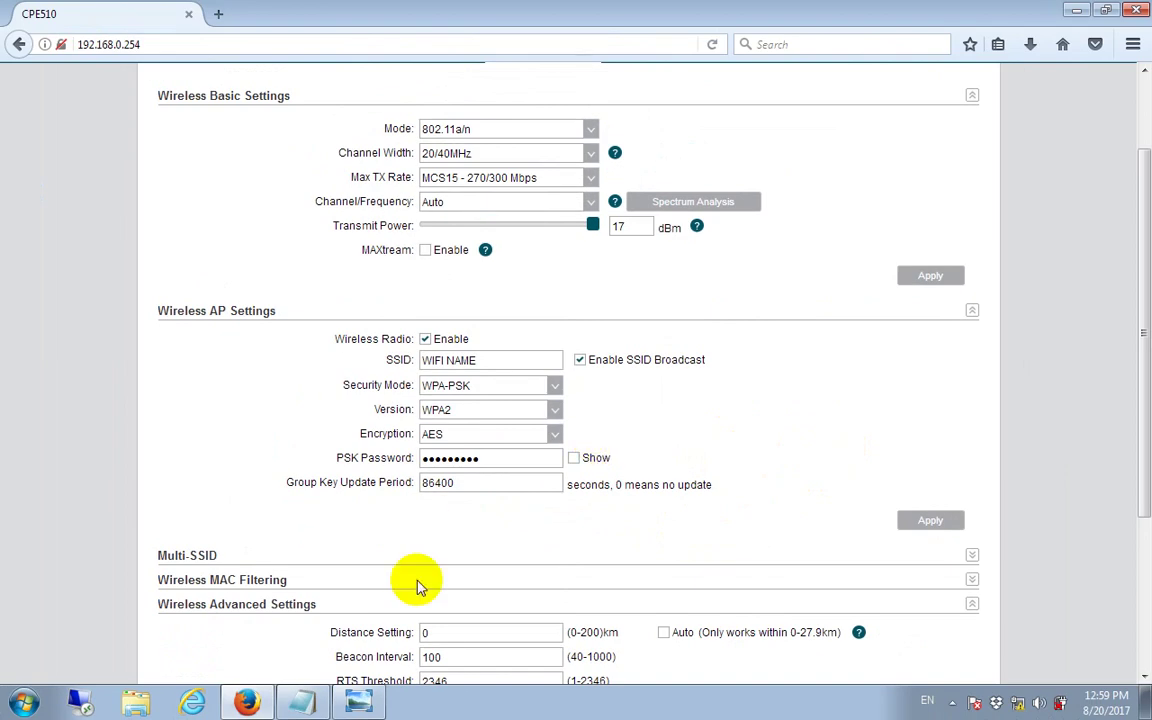
Step: Write Network Name 'WIFI NAME' and the wireless password into the notes, then minimize Notepad
left_click(308, 703)
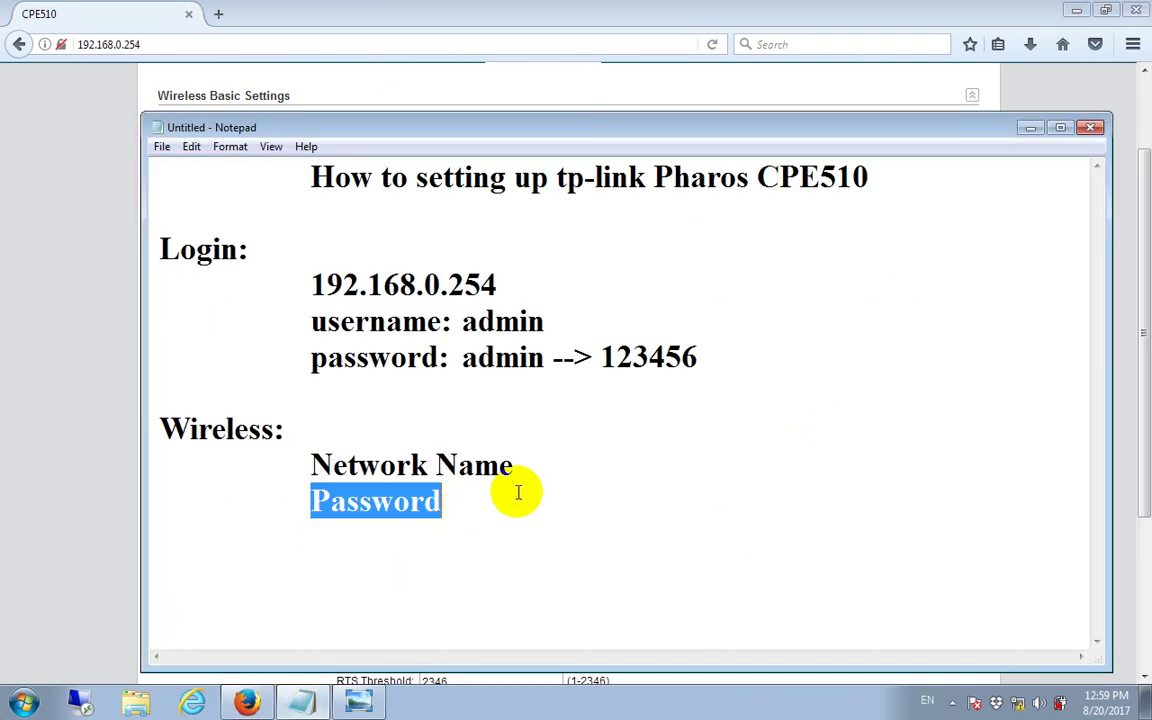
left_click(578, 465)
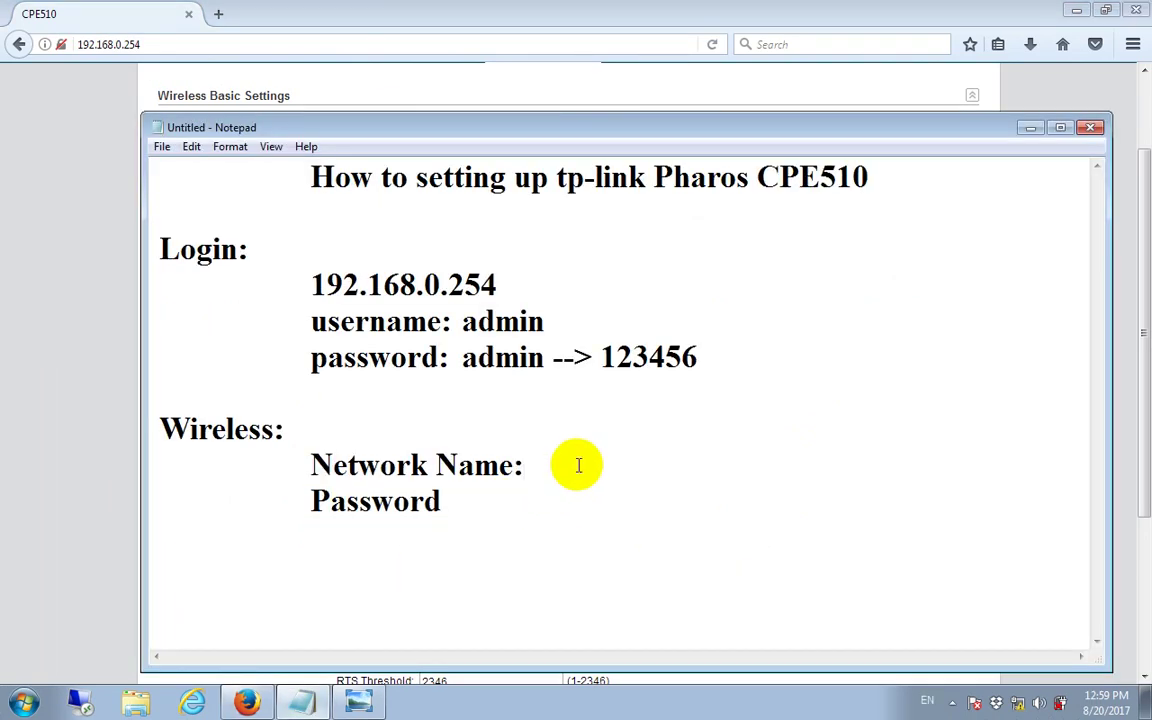
type("WIFI NAME")
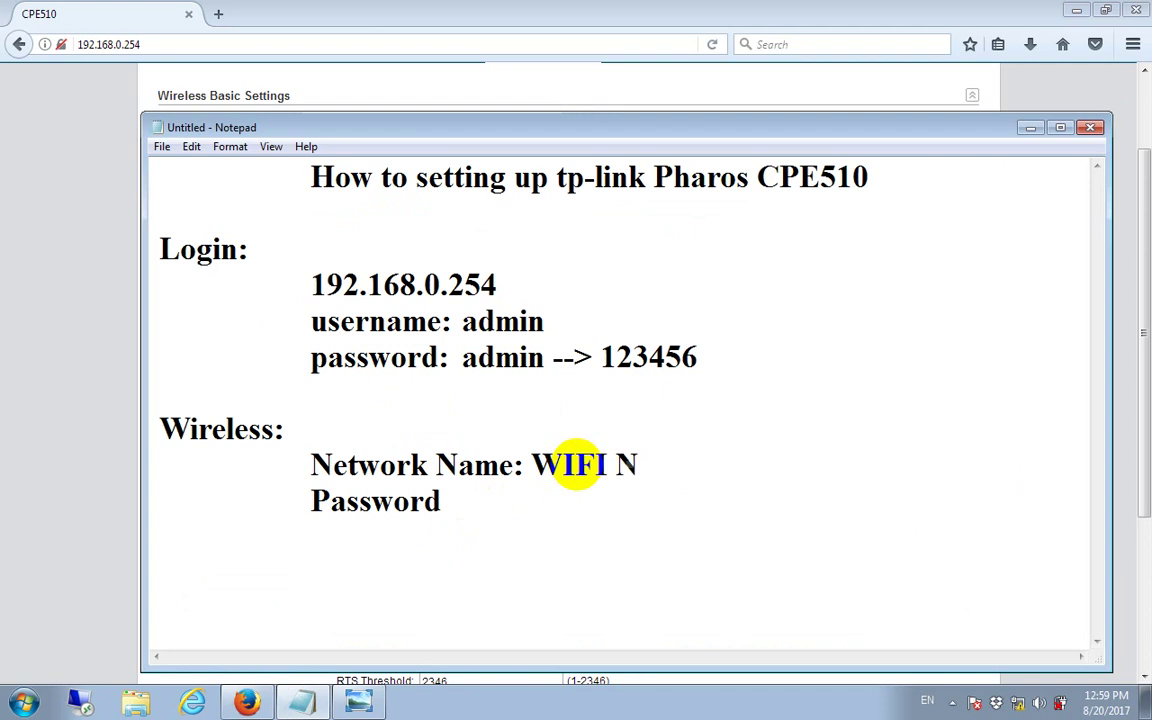
left_click(486, 490)
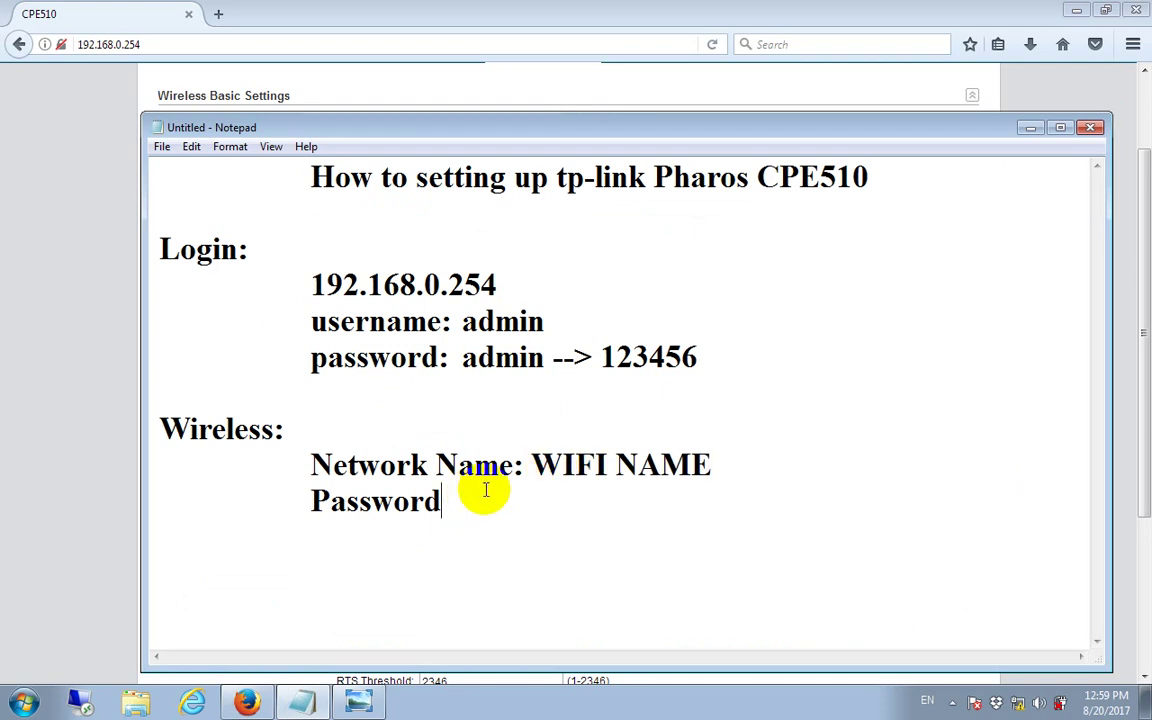
key("Tab")
key("Tab")
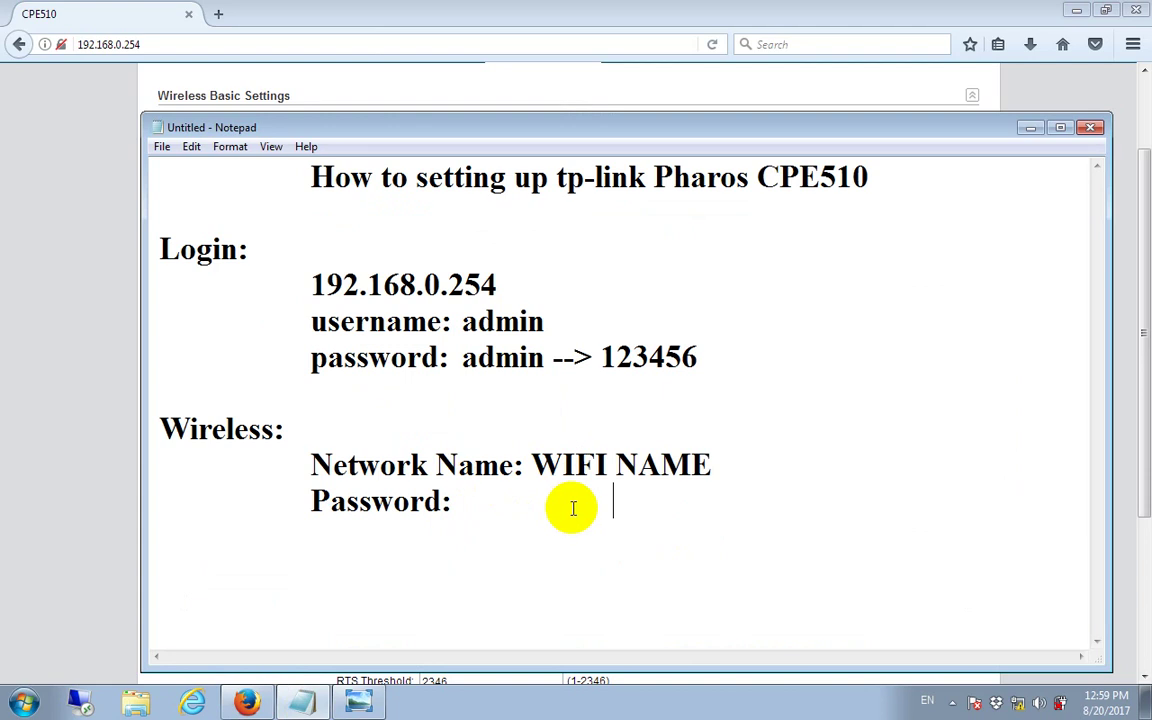
type("123")
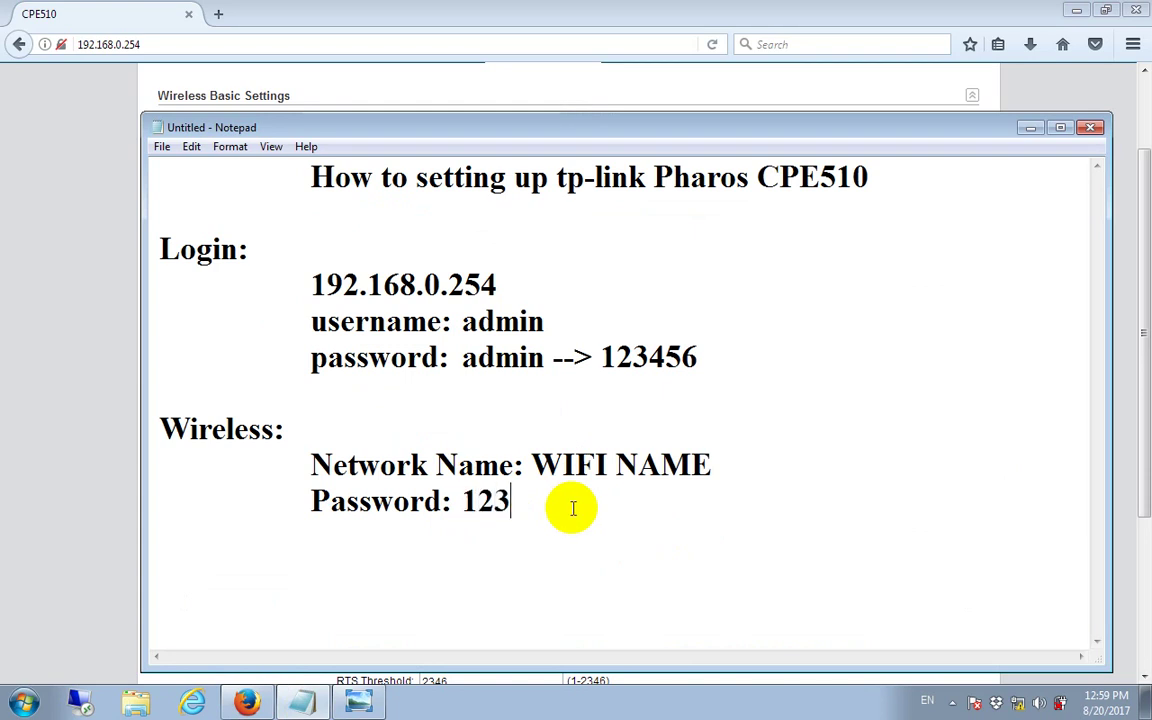
type("456789")
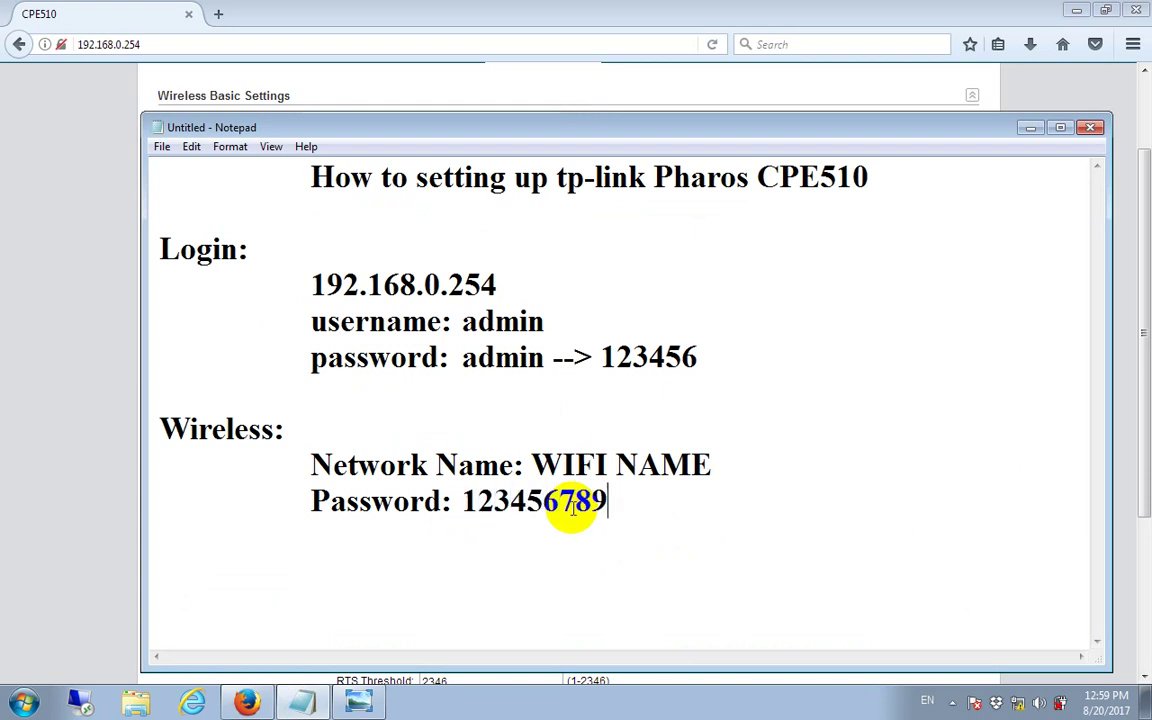
left_click_drag(615, 499, 311, 474)
left_click(630, 483)
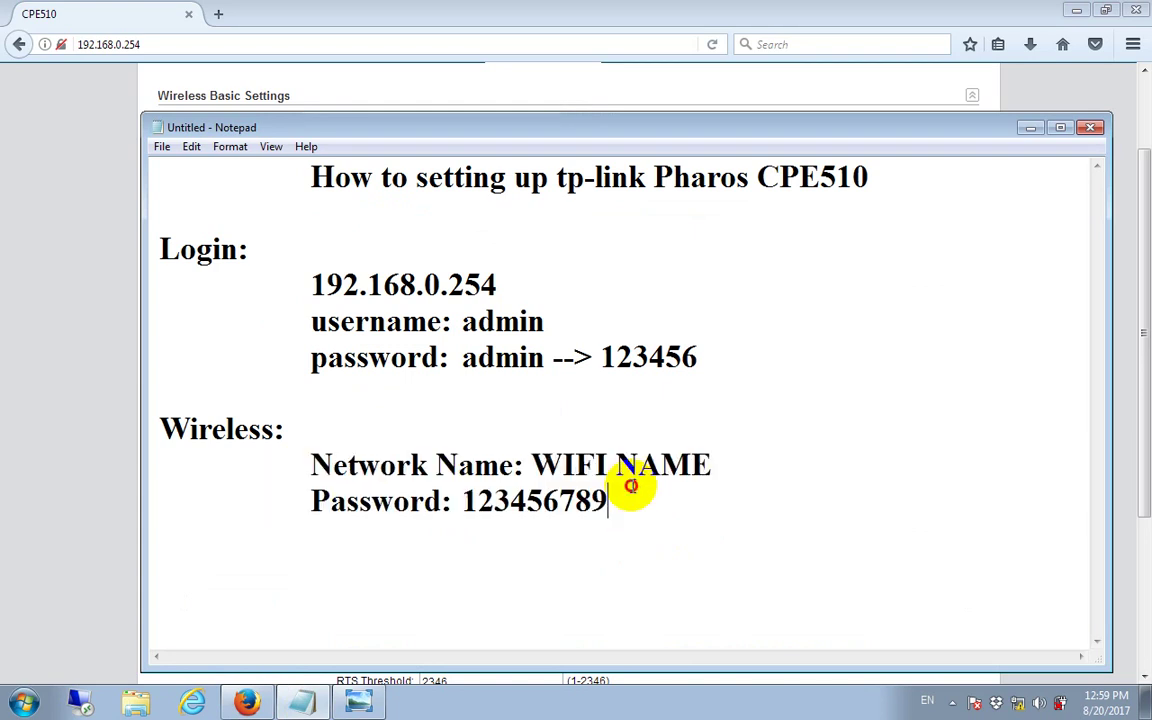
left_click(1027, 130)
Step: Apply the Wireless AP Settings and return to the top of the page
left_click_drag(1139, 378, 1131, 437)
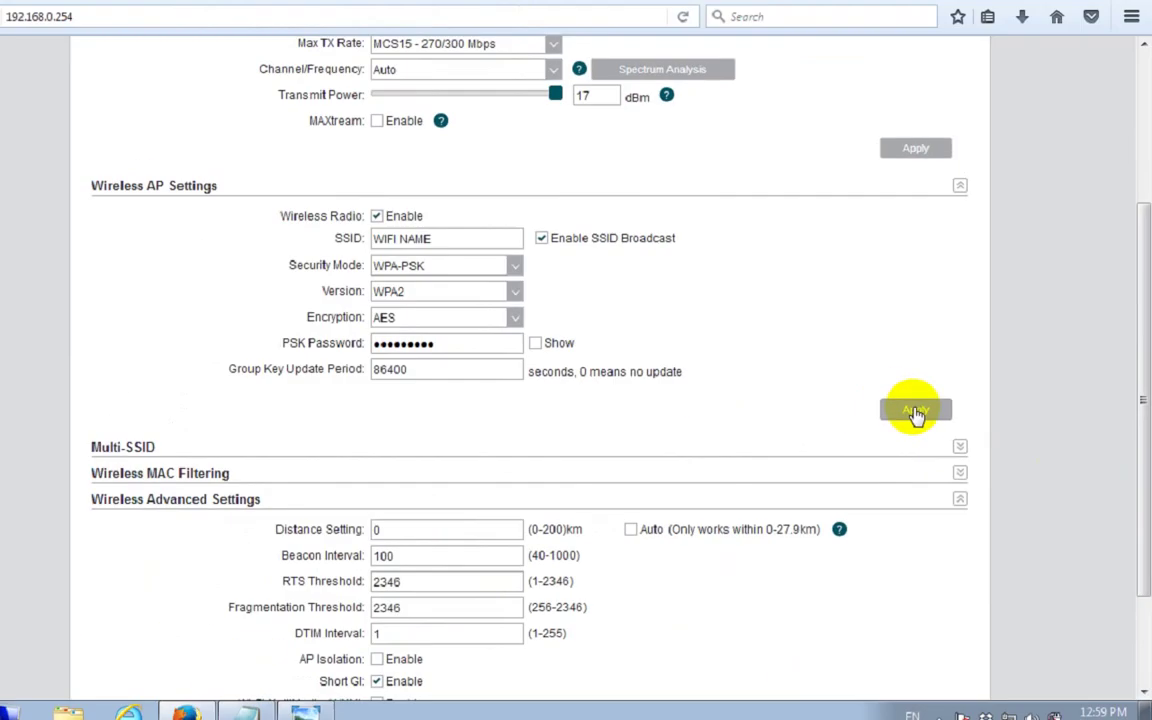
left_click(710, 368)
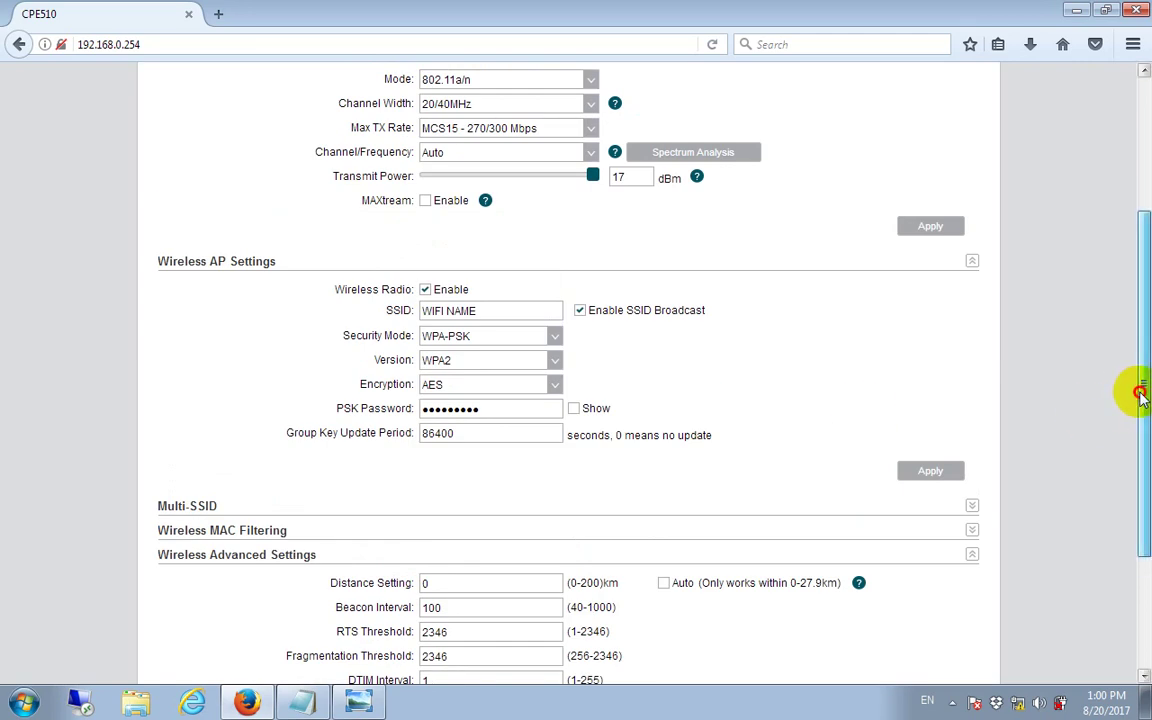
left_click_drag(1140, 391, 1139, 288)
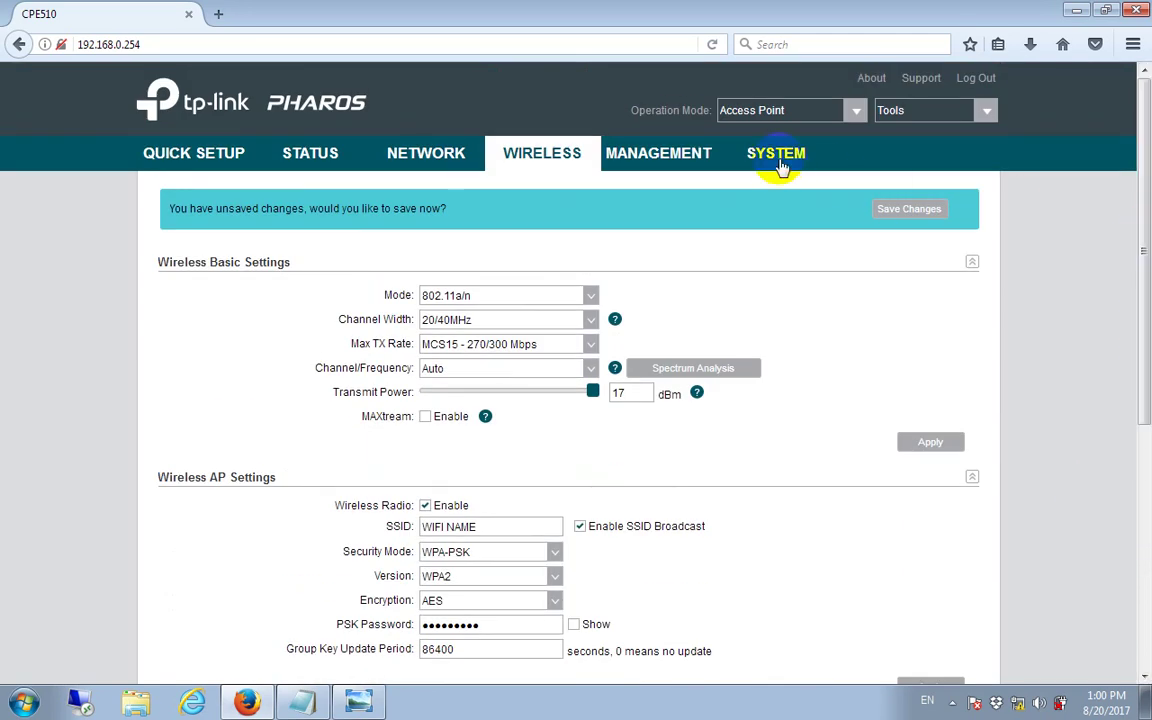
Step: Reboot the CPE510 from the SYSTEM tab's Configuration section and confirm with Yes
left_click(768, 160)
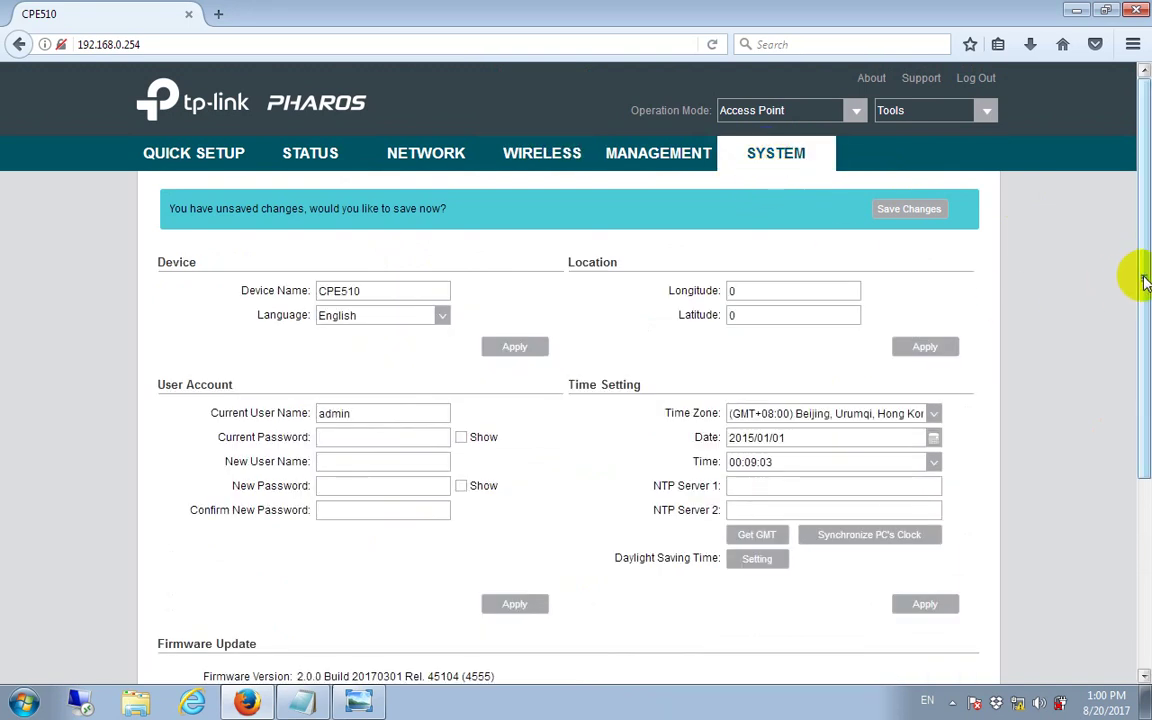
left_click_drag(1143, 276, 1138, 455)
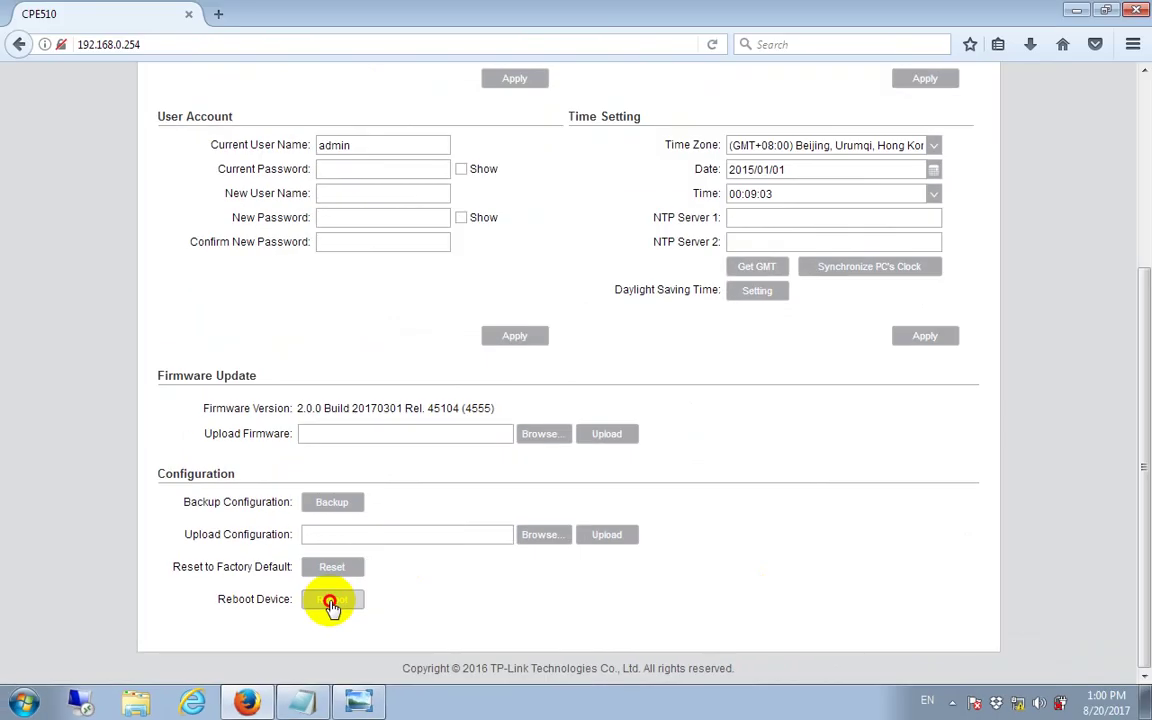
left_click(415, 562)
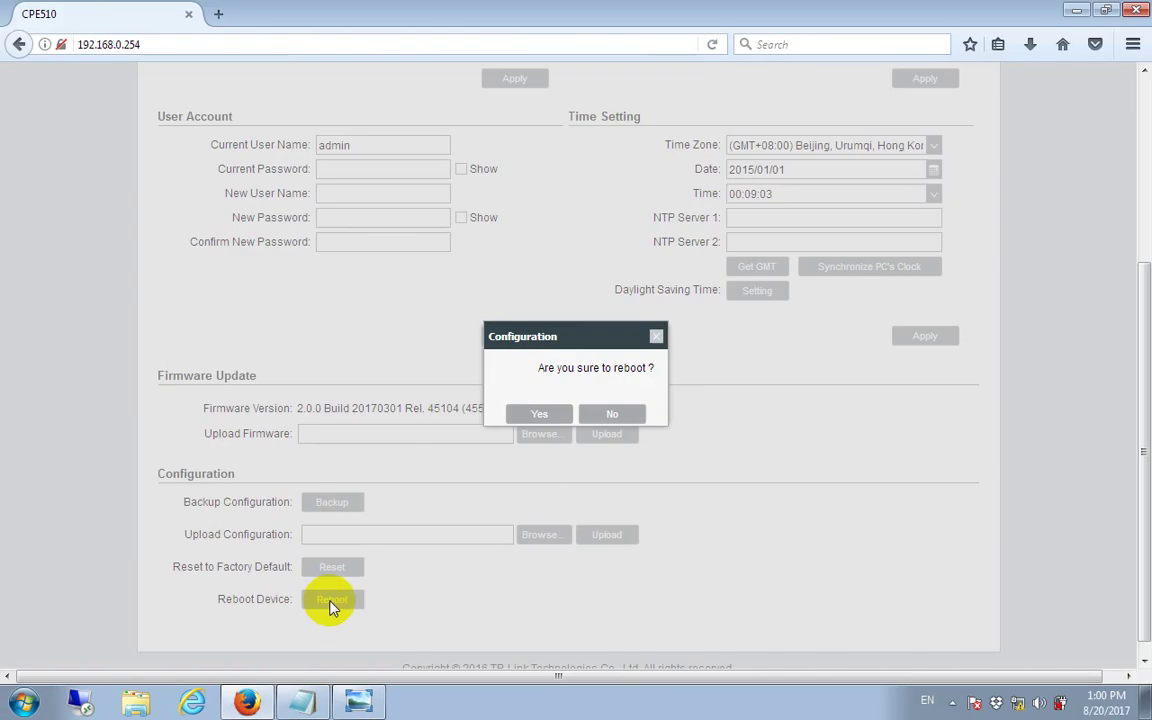
left_click(558, 416)
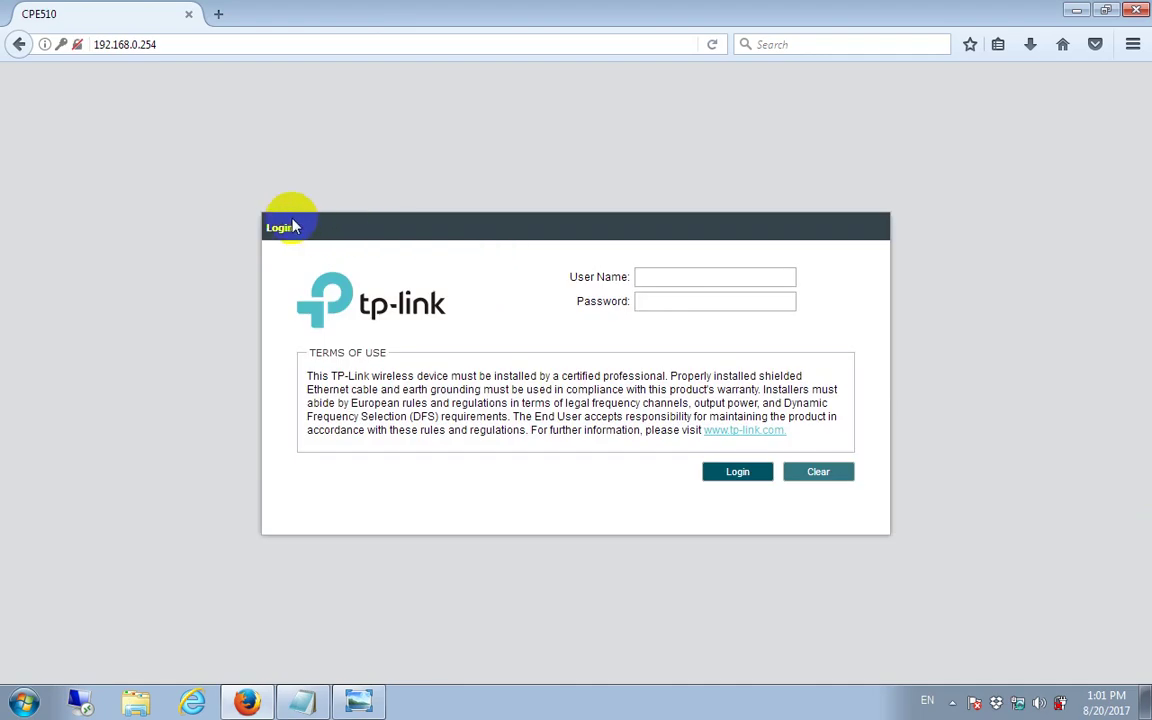
Step: Sign back in with user name 'admin' and the device password to reach the Status page
left_click(697, 277)
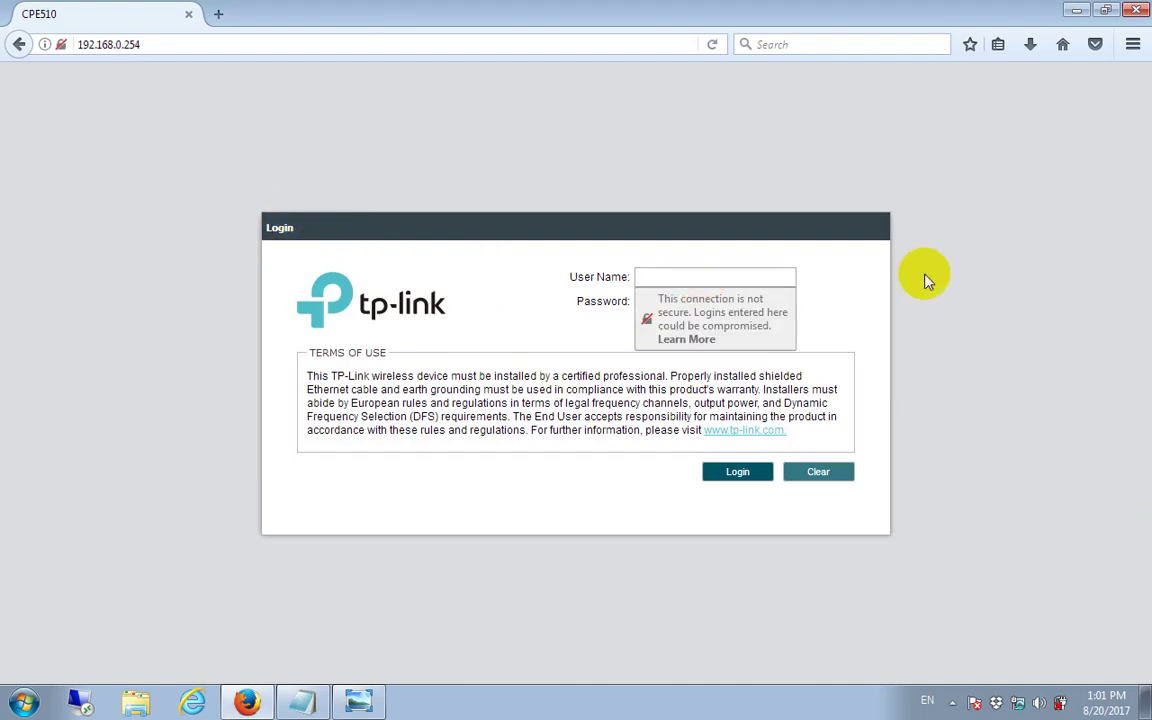
type("admin")
key("Tab")
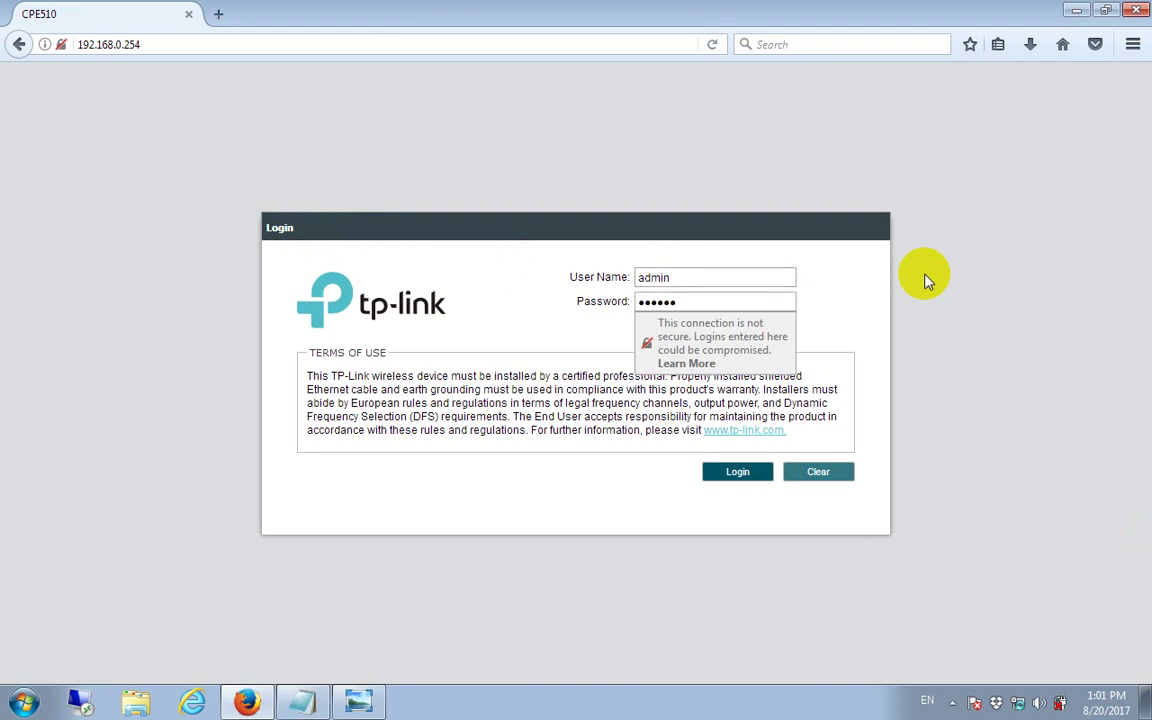
left_click(748, 478)
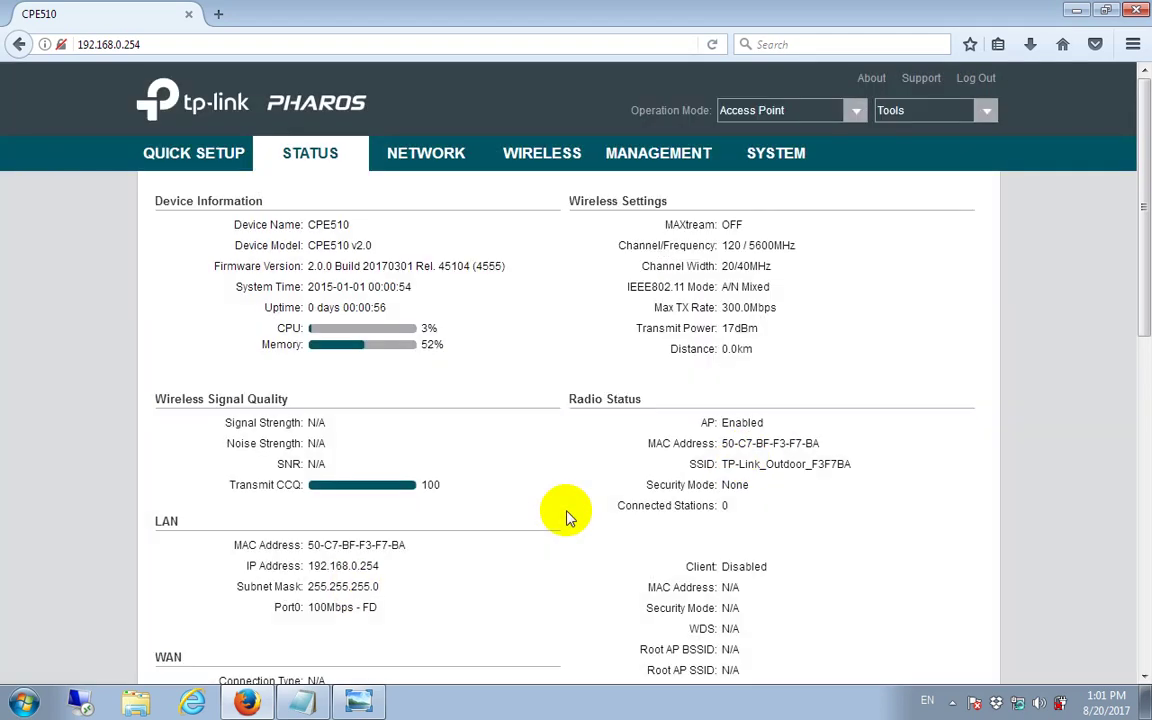
Step: Add an indented 'OK' line below the wireless notes, then minimise Firefox and Notepad
left_click(300, 704)
key("Return")
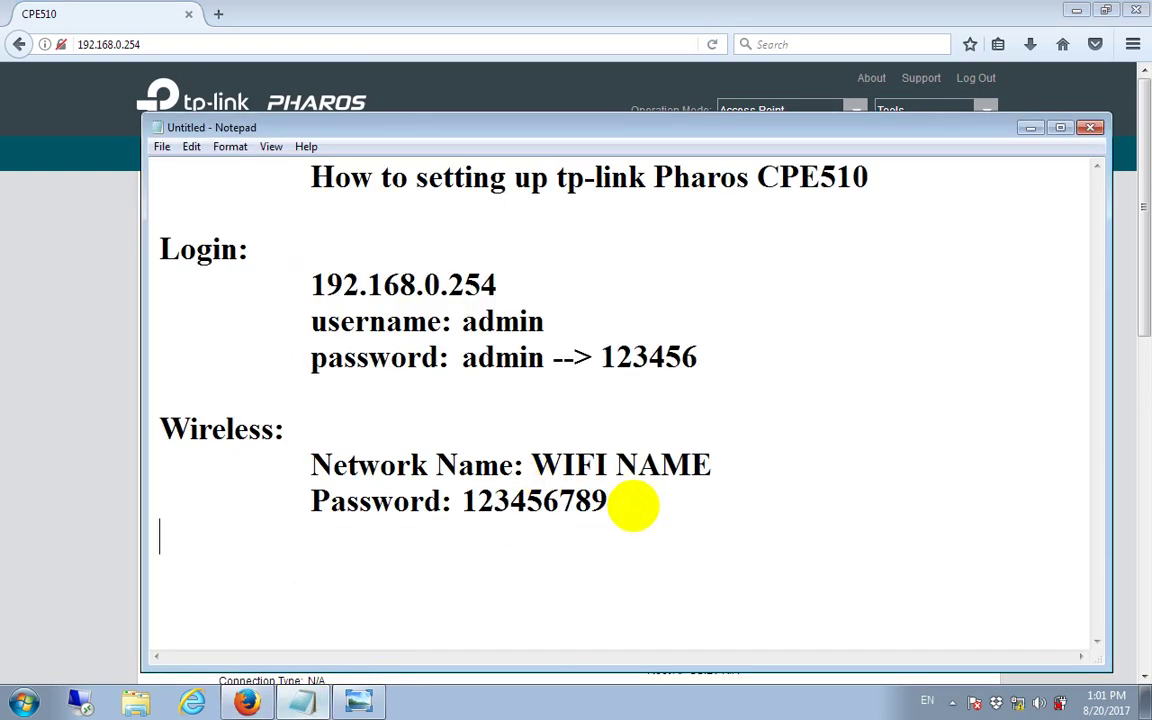
key("Return")
key("Tab")
type("OK")
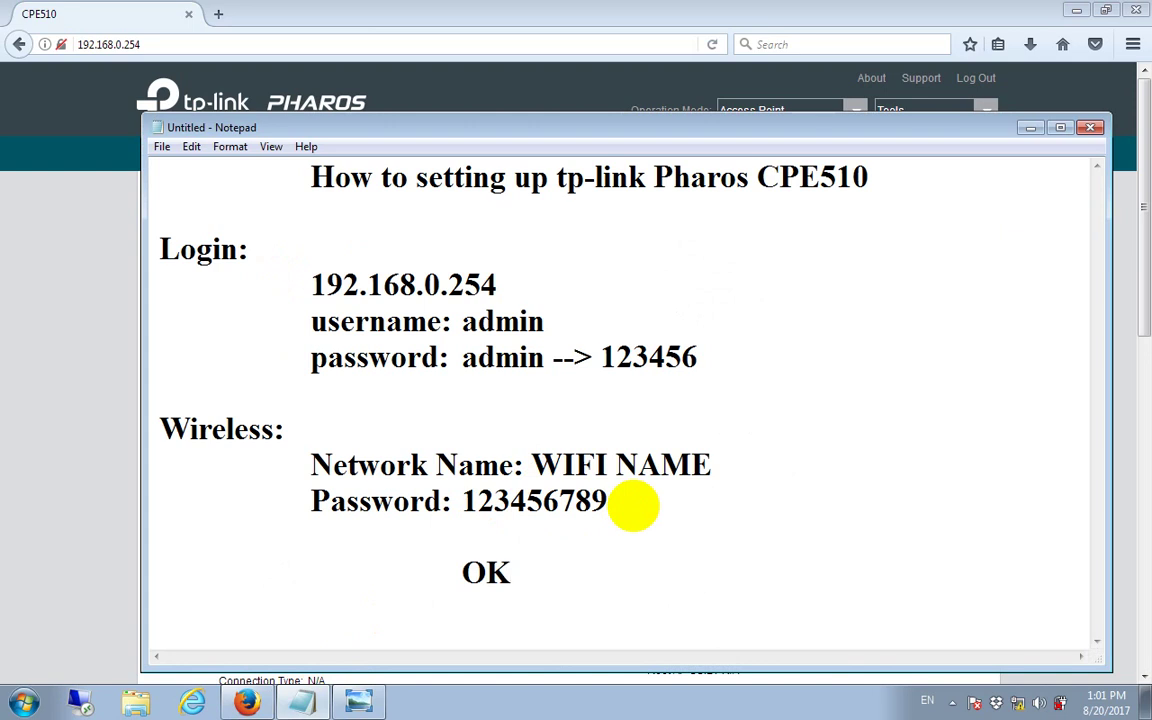
left_click(1074, 11)
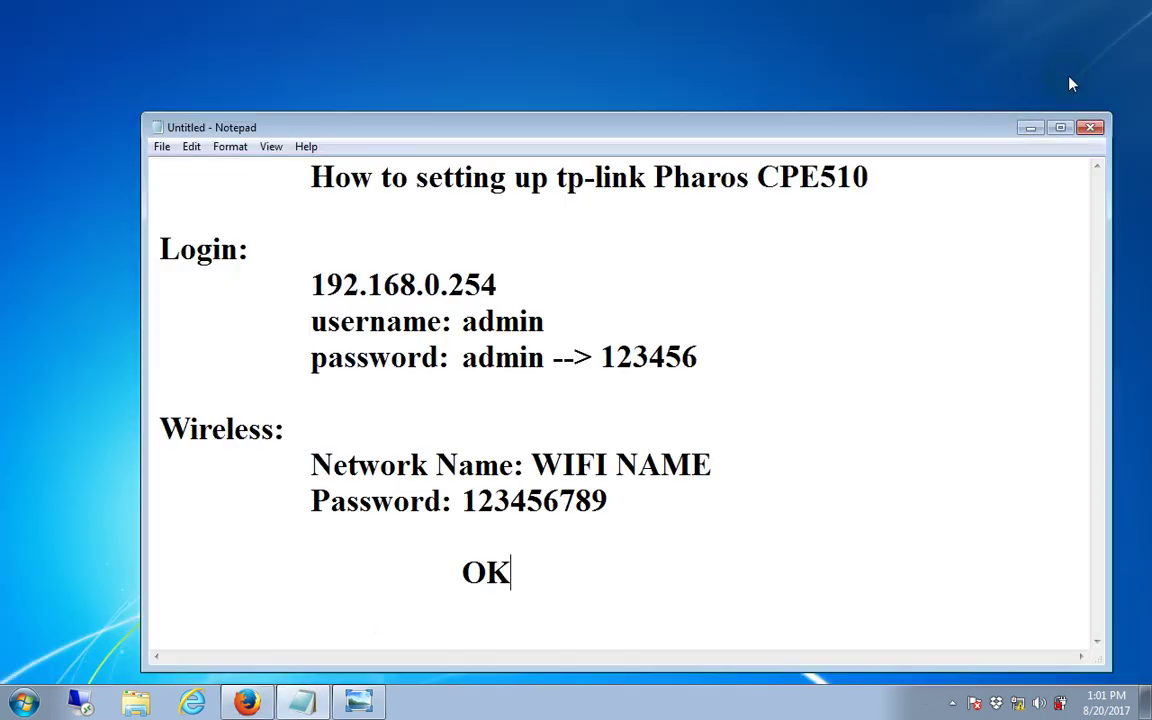
left_click(1030, 128)
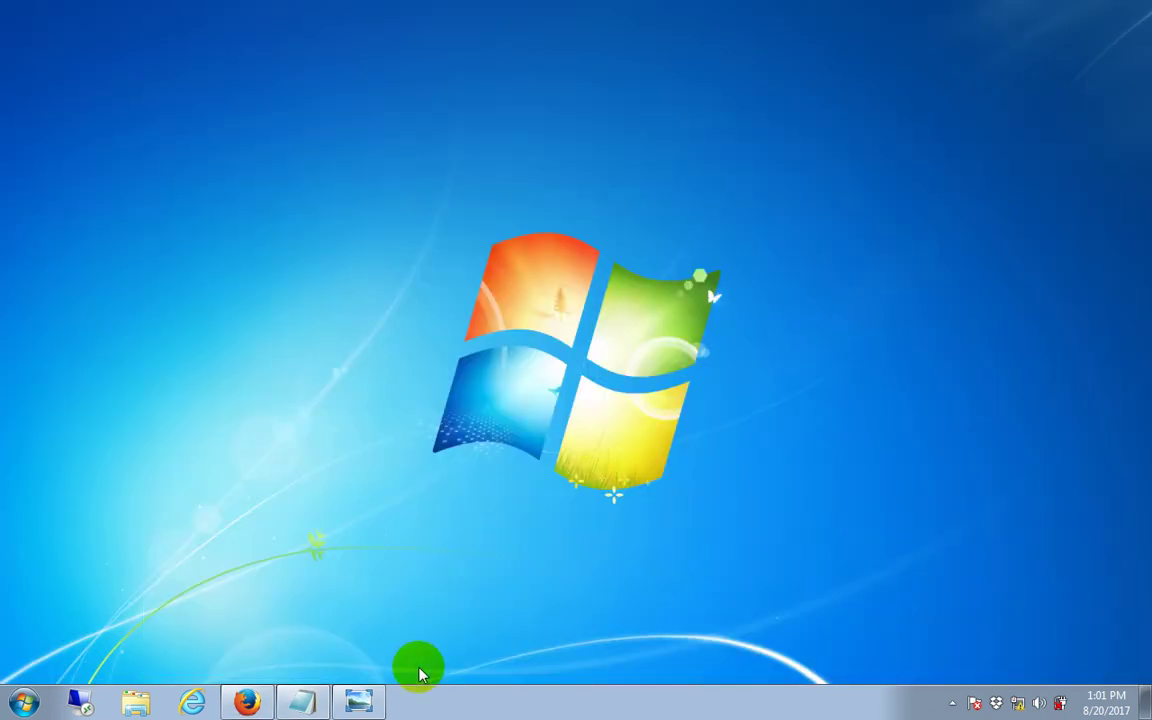
Step: Show the 'tplink cpe510 23' wiring diagram in Windows Photo Viewer
left_click(360, 705)
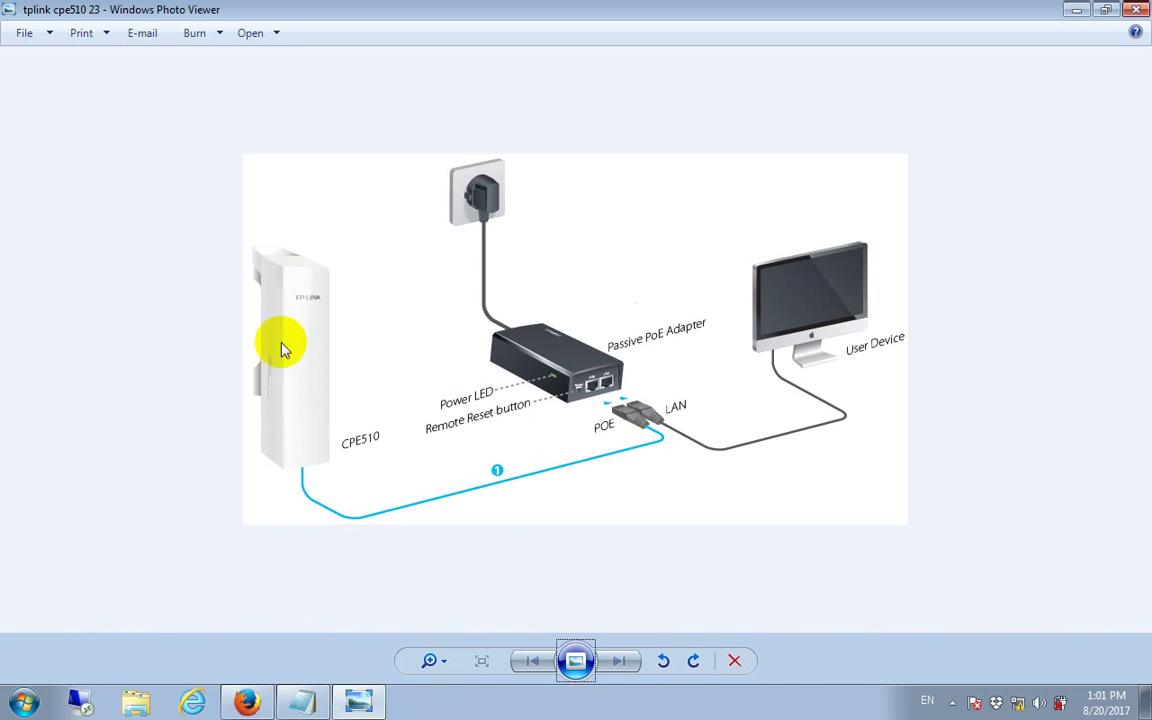